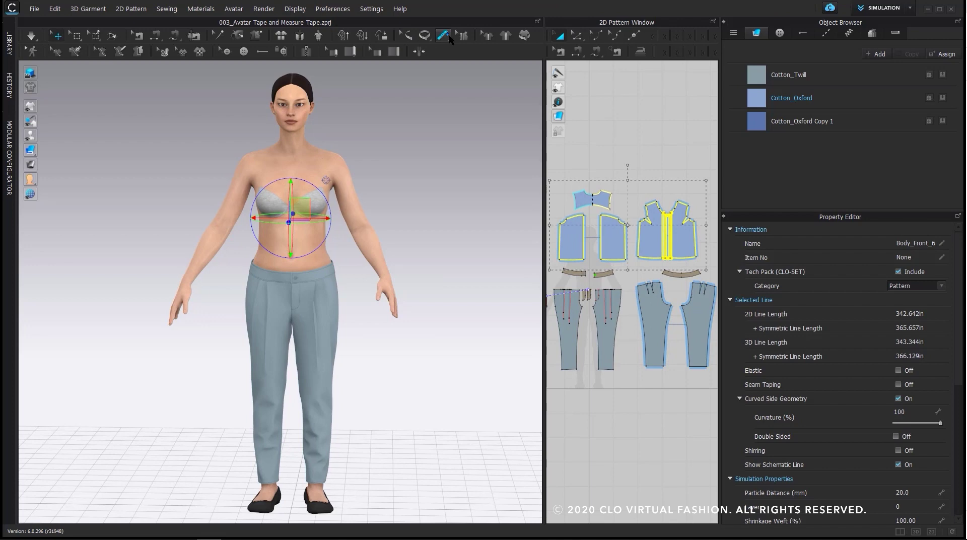
Step: Create a Surface Circumference Measure around the avatar's lower waist just above the trousers' waistband, about 31.5 in around
click(424, 36)
click(425, 36)
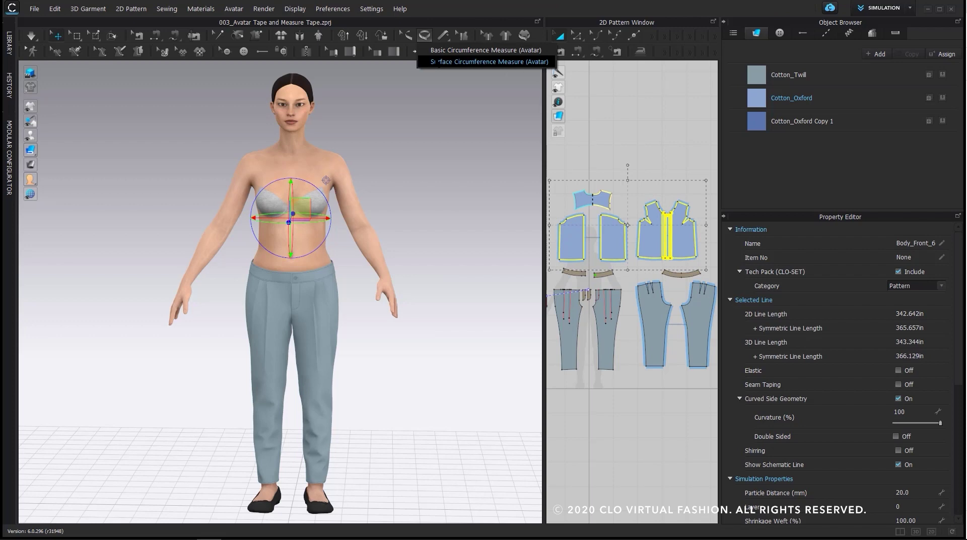
click(435, 61)
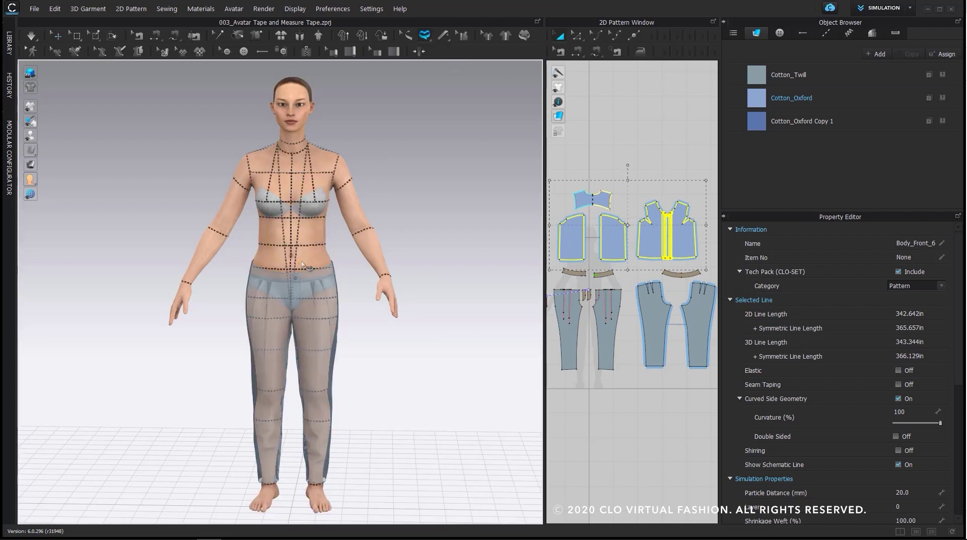
scroll(204, 272, up, 5)
click(203, 272)
scroll(252, 268, down, 5)
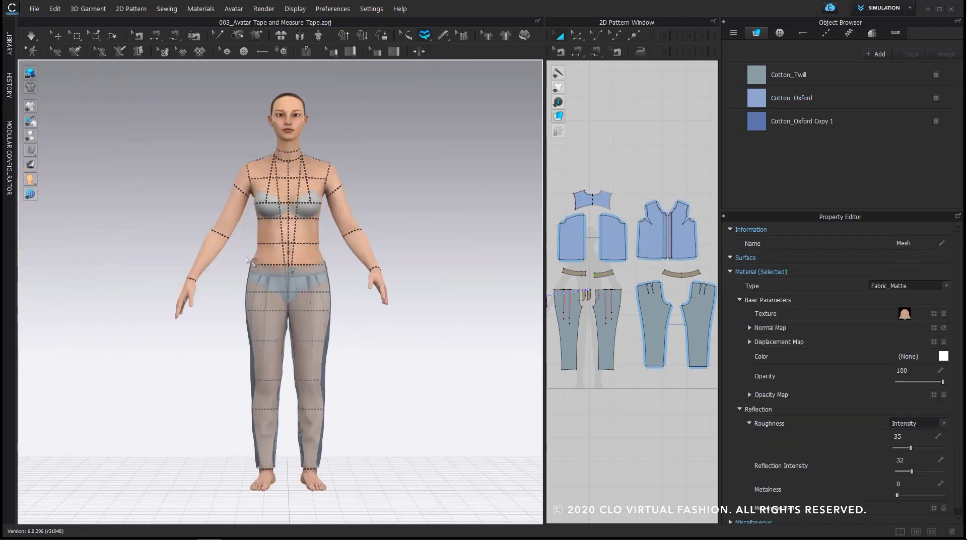
scroll(315, 257, up, 6)
scroll(318, 266, up, 5)
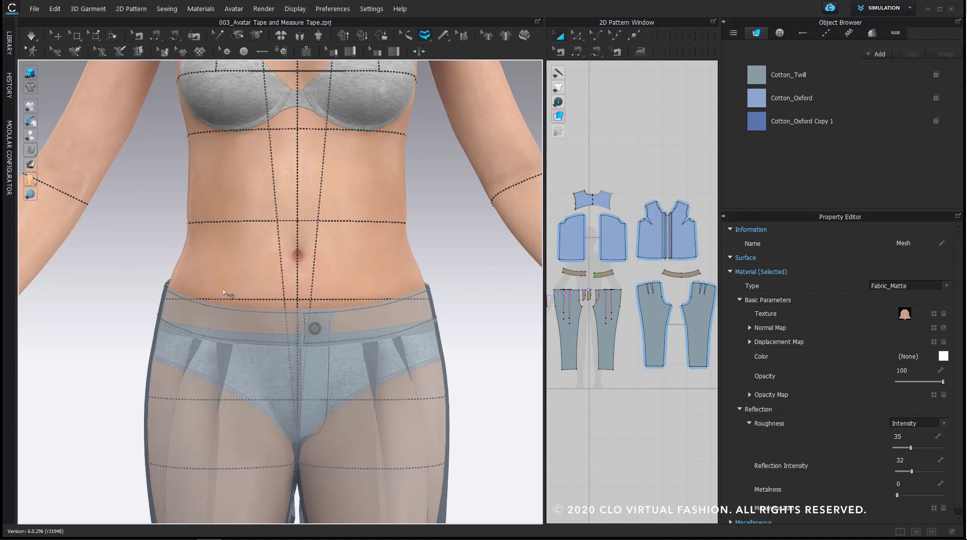
click(222, 289)
click(350, 288)
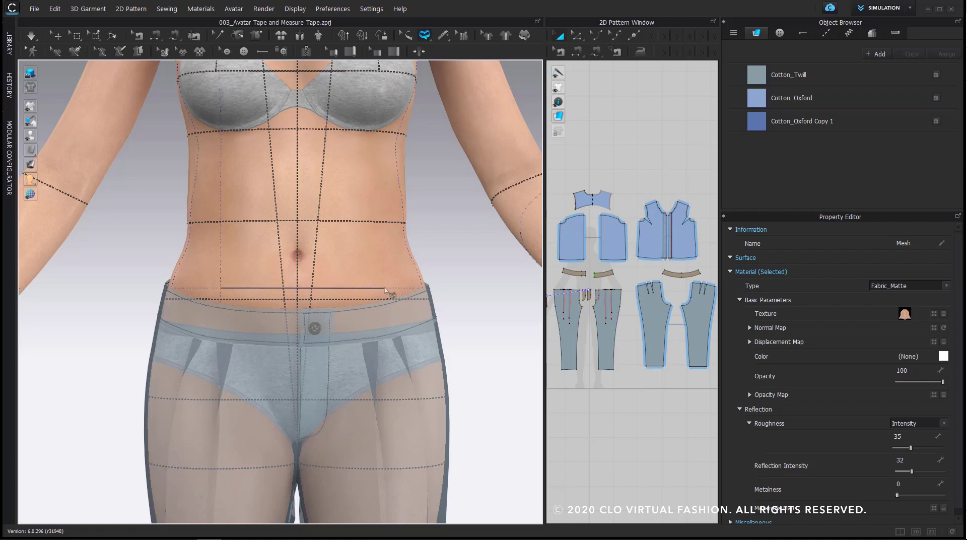
right_drag(385, 291, 378, 349)
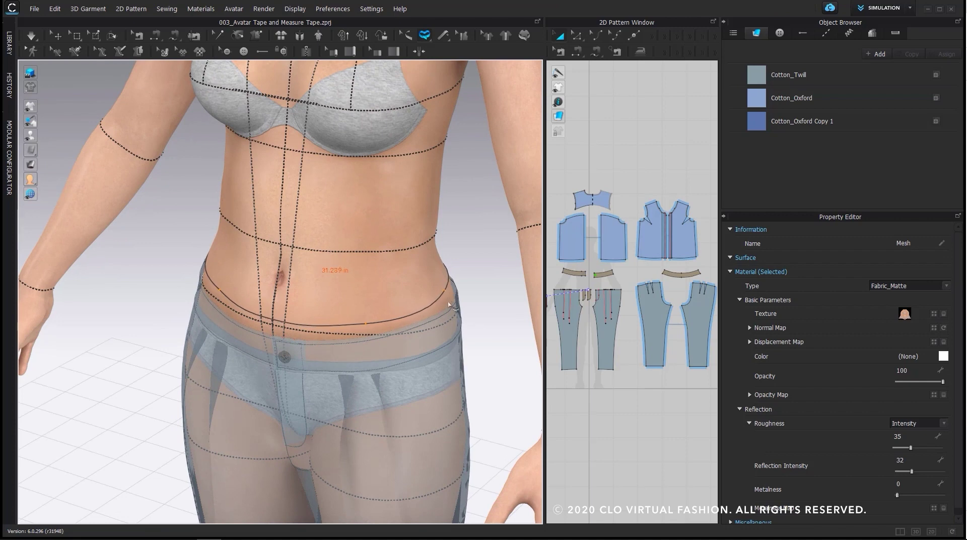
right_drag(443, 297, 318, 292)
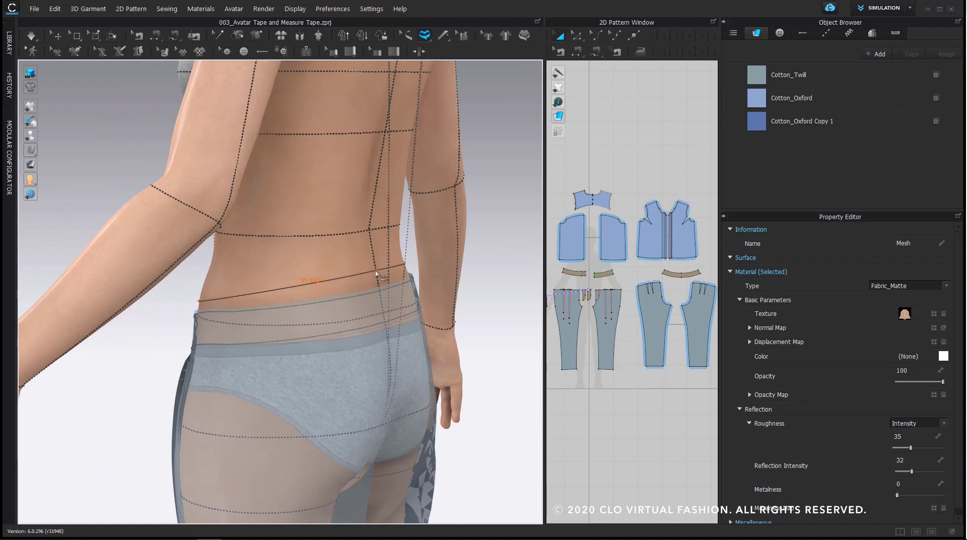
right_drag(385, 273, 294, 285)
scroll(303, 287, up, 3)
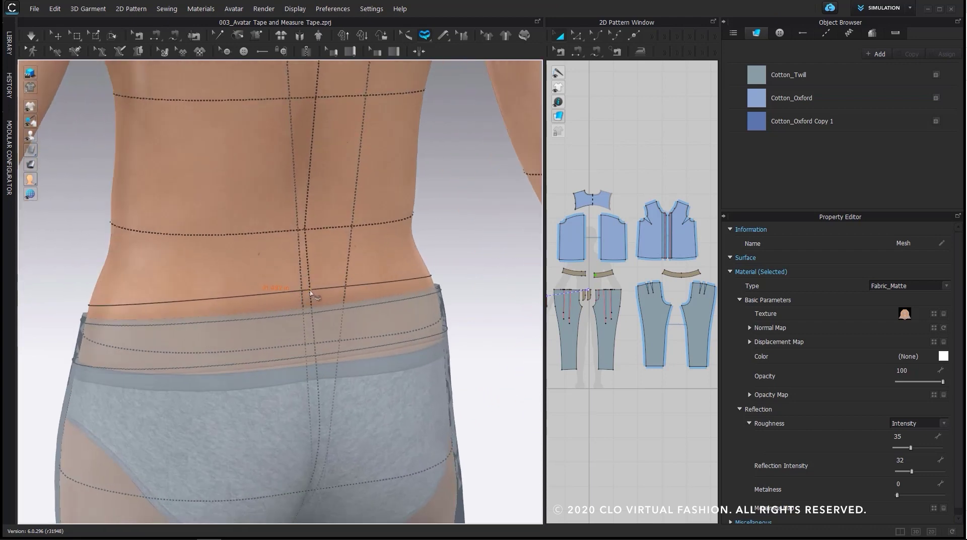
right_drag(365, 358, 377, 246)
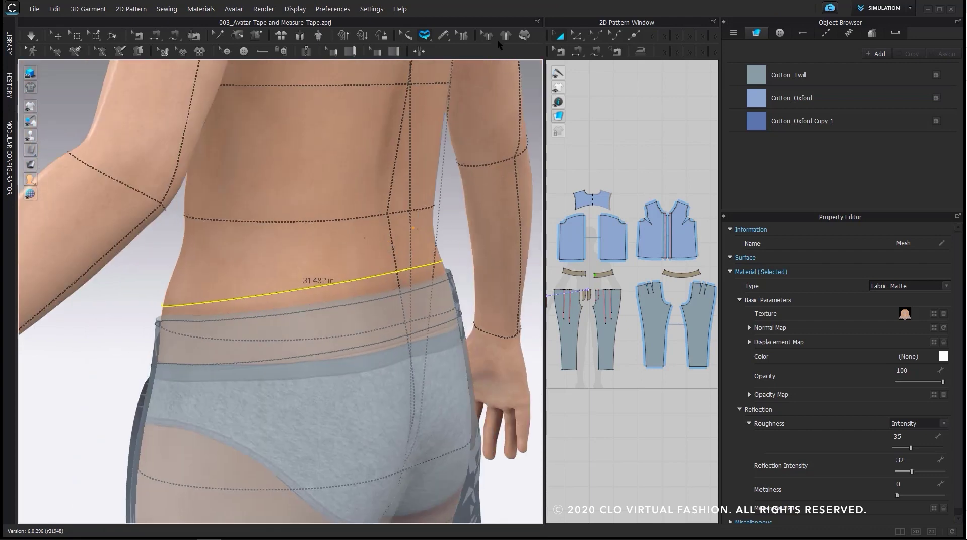
Step: Attach the front and back top edges of the trousers' waistband to the lower-waist measure with Attach to Measure
click(464, 39)
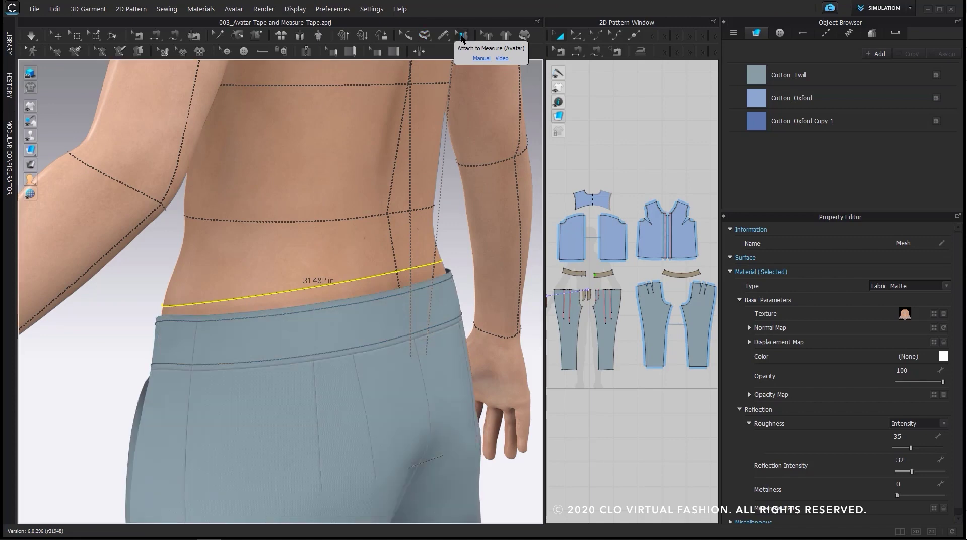
right_drag(315, 300, 426, 320)
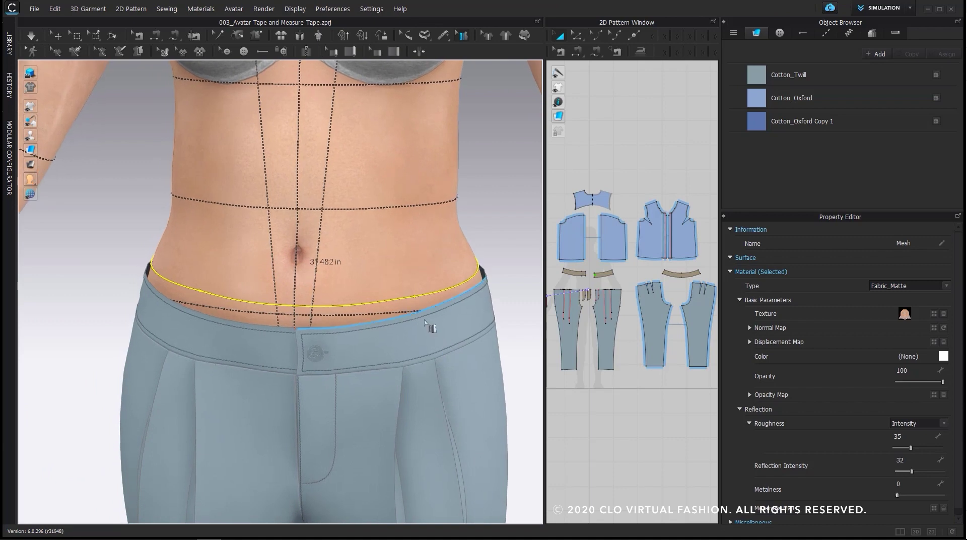
key(shift+t)
key(shift+t)
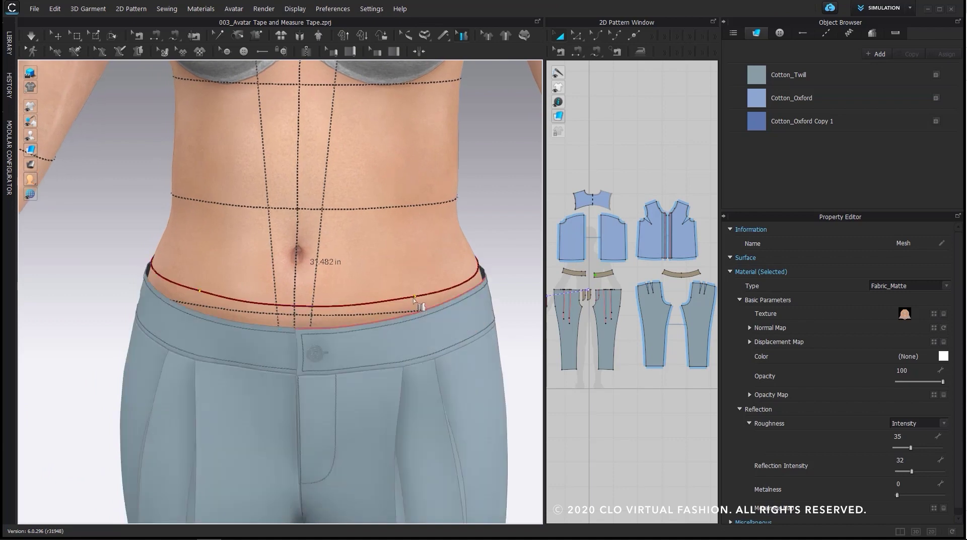
right_drag(456, 328, 345, 345)
key(shift+t)
key(shift+t)
key(shift+t)
key(shift+t)
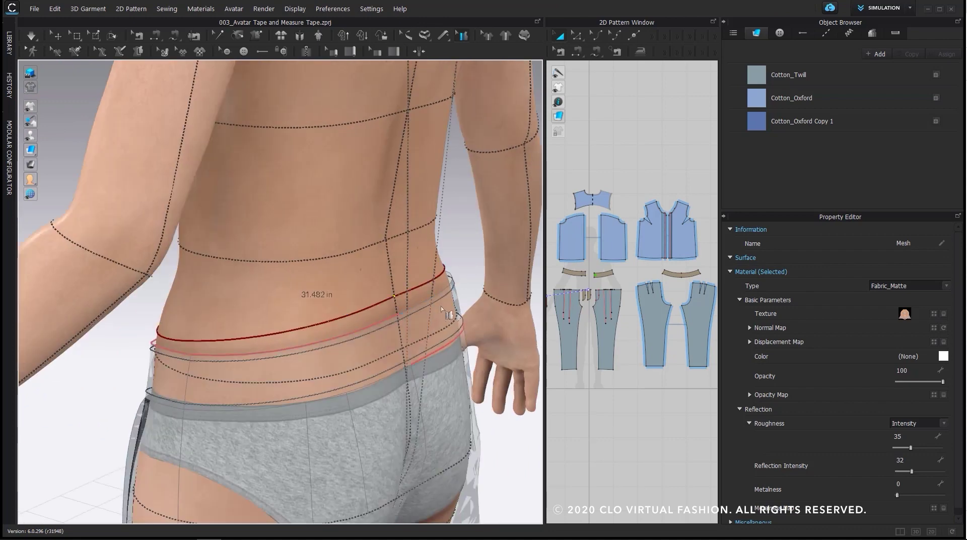
key(shift+t)
key(shift+t)
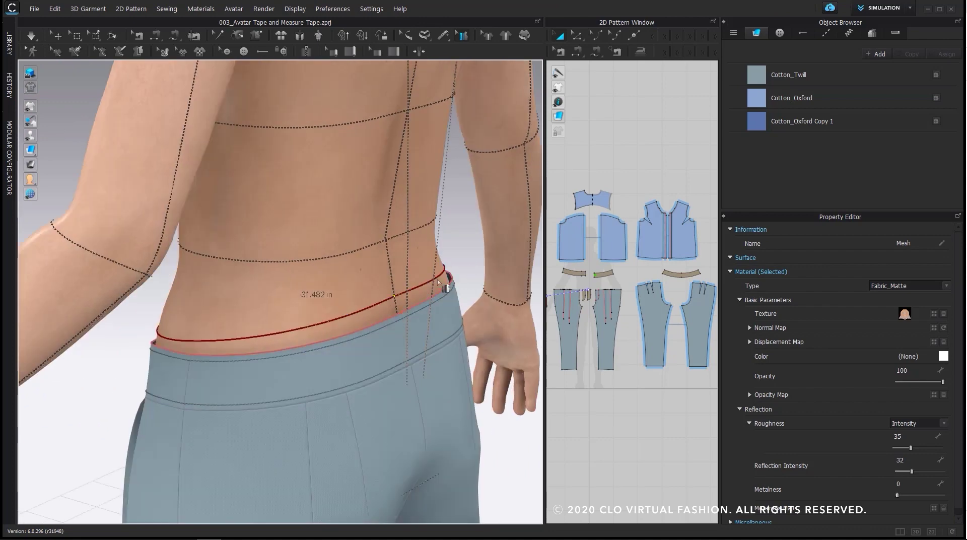
right_drag(446, 289, 227, 326)
key(shift+t)
key(shift+t)
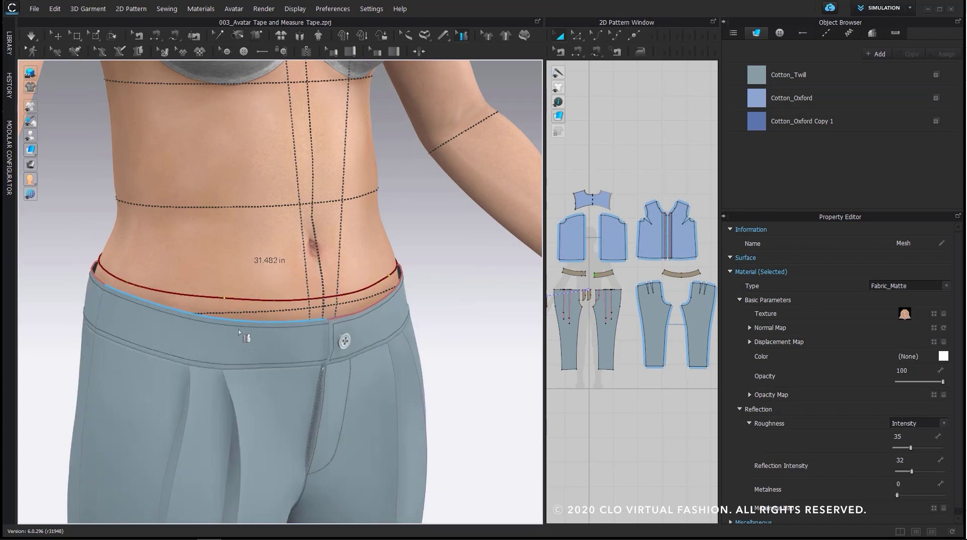
Step: Run the simulation to settle the trousers' waistband on the attached measure, and stop it
right_drag(355, 370, 391, 375)
key(space)
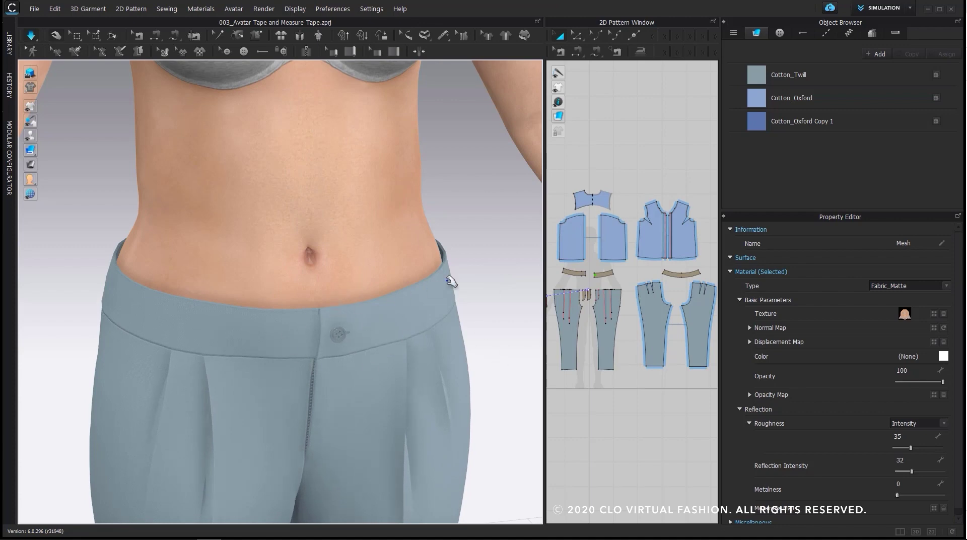
key(space)
right_drag(470, 383, 452, 370)
scroll(451, 370, down, 5)
right_drag(417, 342, 303, 344)
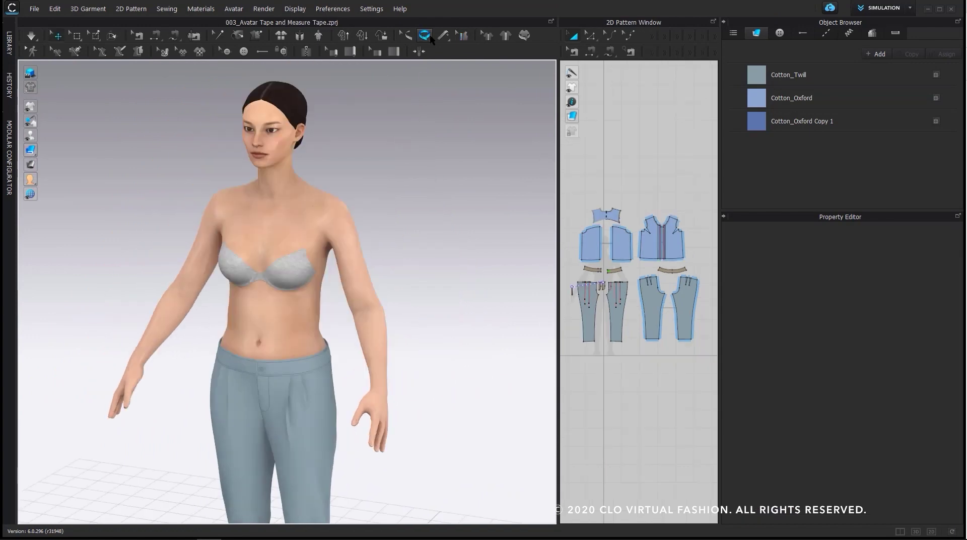
Step: Create a Basic Circumference Measure through both bust points and across the upper back, about 34.9 in around
click(429, 36)
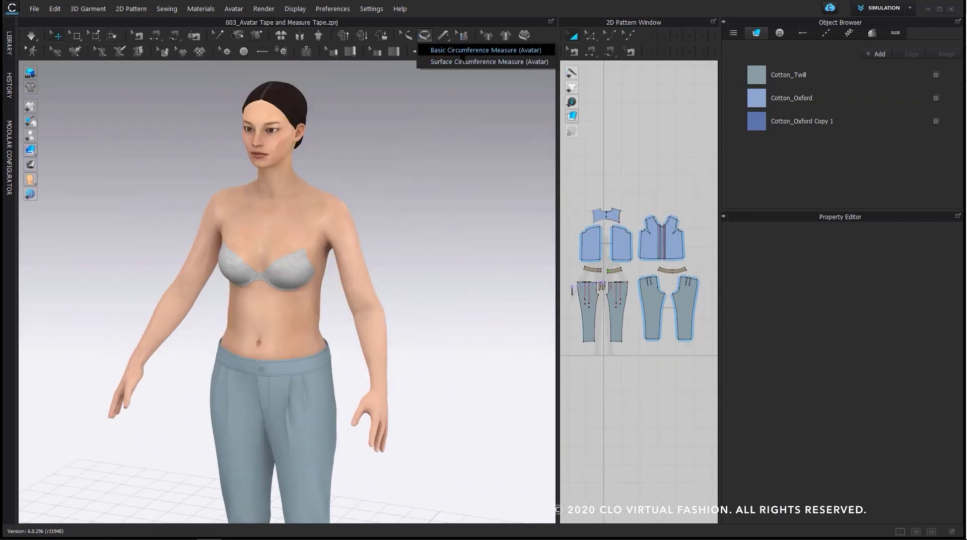
click(484, 50)
scroll(238, 272, up, 5)
right_drag(238, 273, 238, 323)
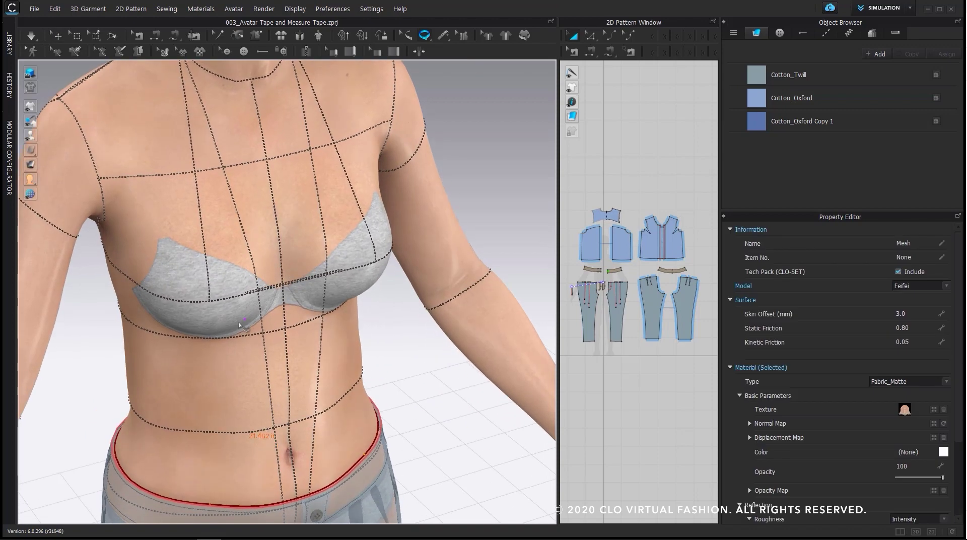
click(210, 301)
click(379, 264)
right_drag(372, 244, 328, 272)
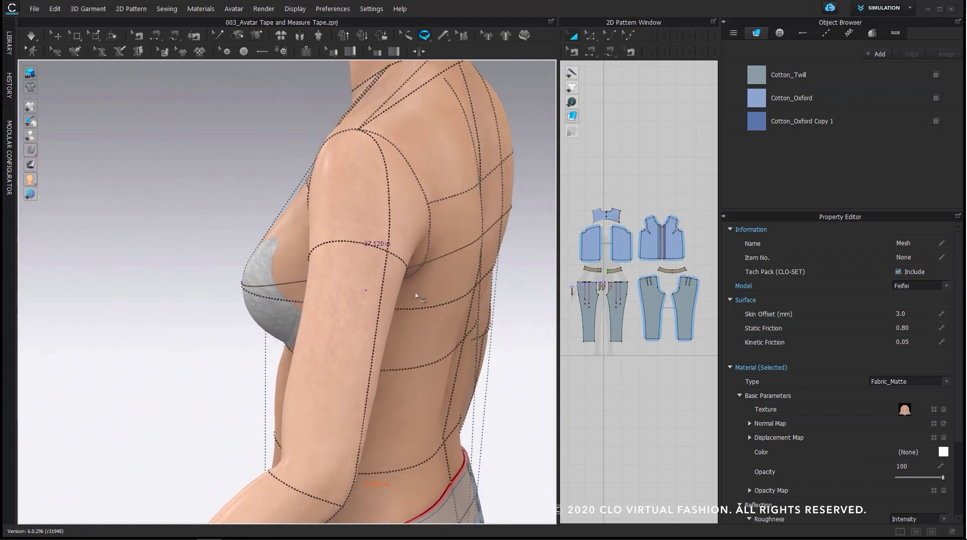
right_drag(492, 285, 451, 289)
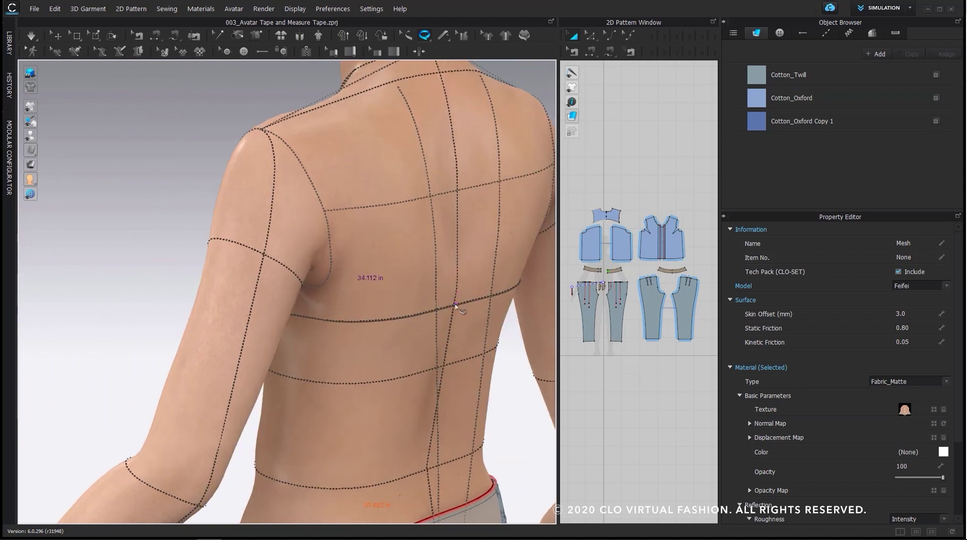
click(457, 282)
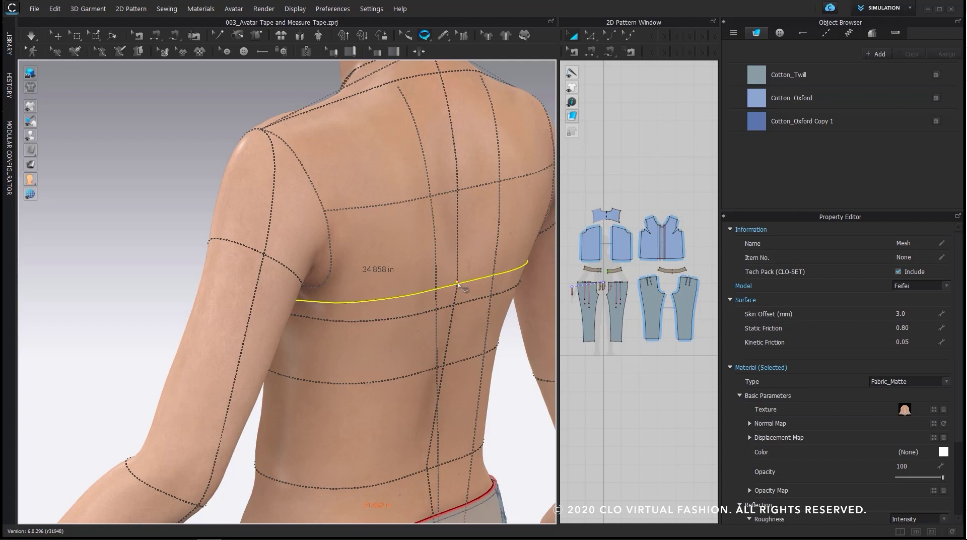
right_drag(272, 358, 251, 233)
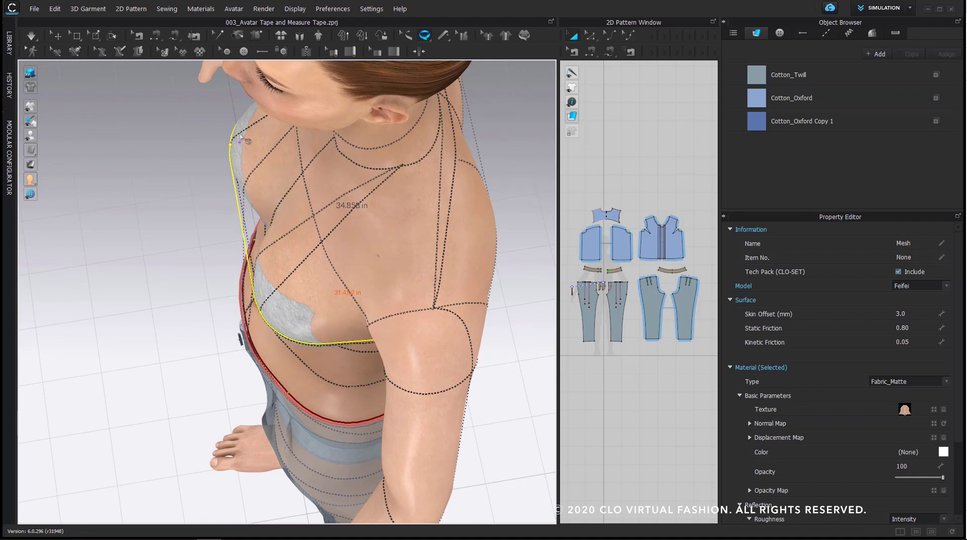
Step: Create a Surface Circumference Measure around the avatar's bust, just below the basic bust measure
click(421, 38)
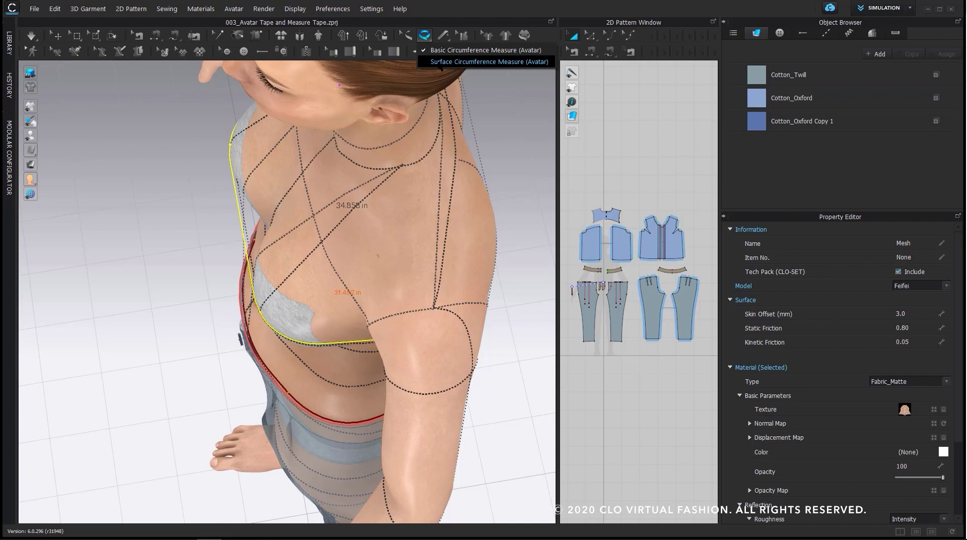
click(439, 63)
right_drag(283, 181, 373, 96)
right_drag(171, 284, 174, 263)
click(104, 281)
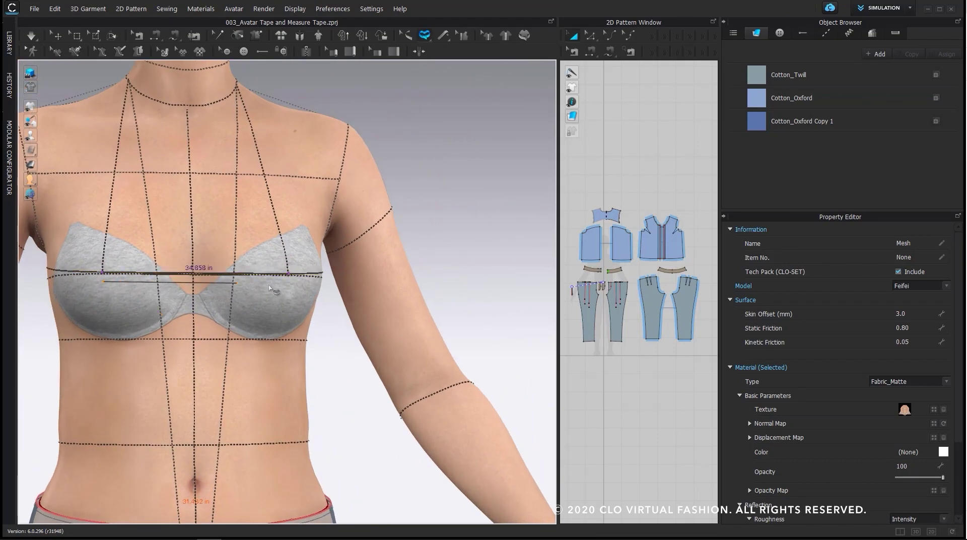
right_drag(319, 287, 395, 316)
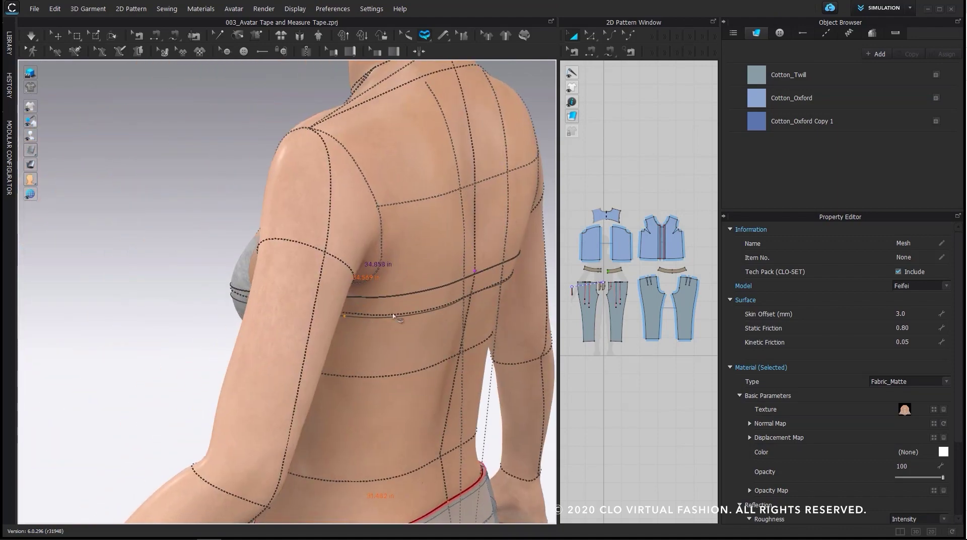
right_drag(334, 317, 215, 278)
right_drag(312, 305, 232, 327)
scroll(232, 337, up, 3)
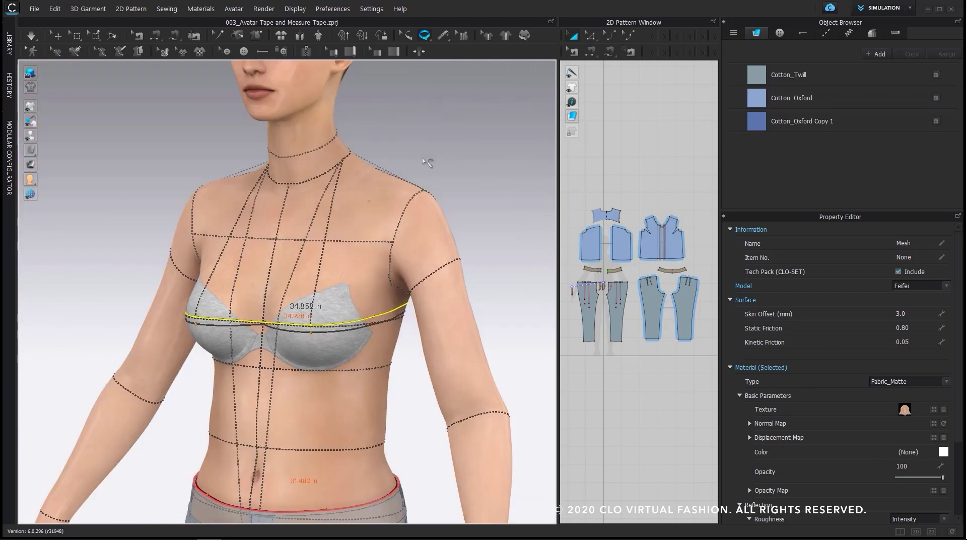
Step: Delete the two added bust circumference measures from the avatar
click(407, 35)
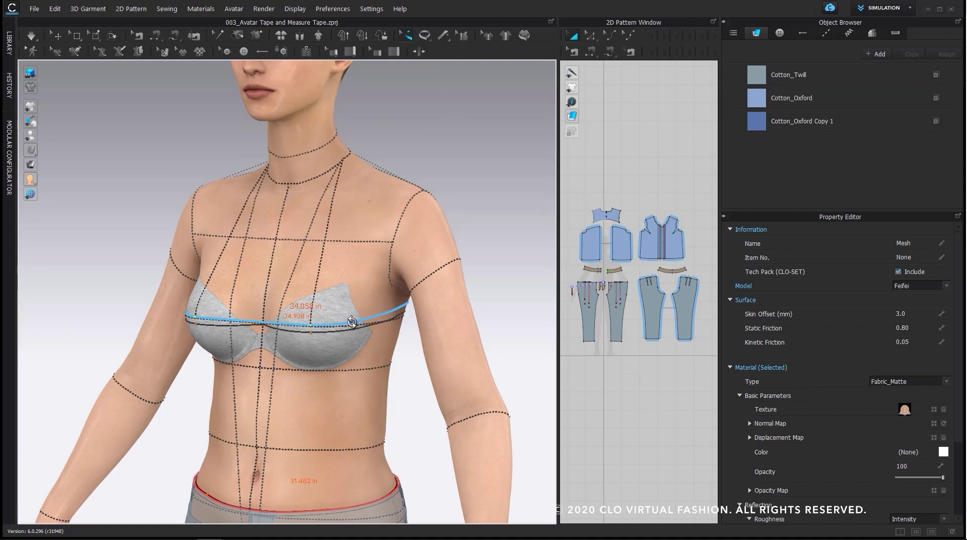
right_click(352, 322)
click(354, 331)
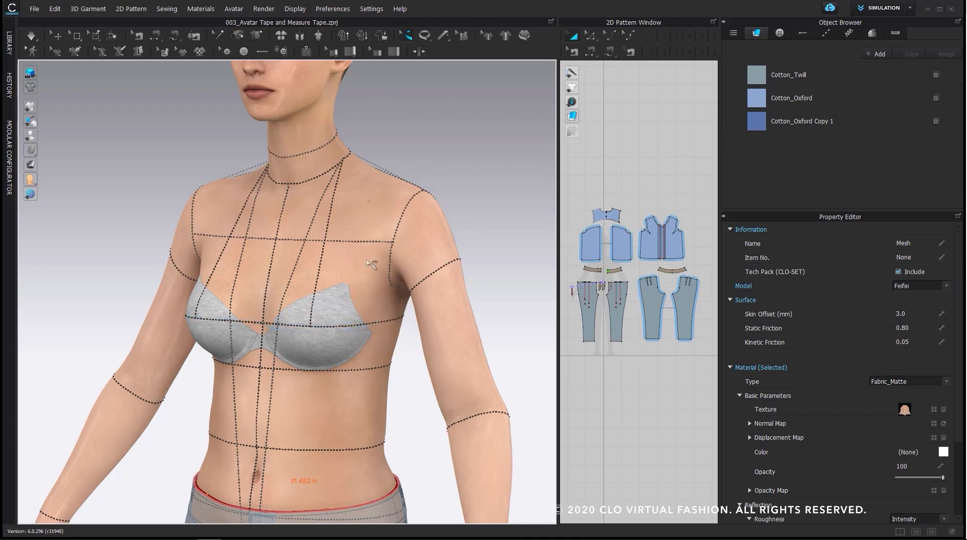
right_drag(376, 295, 397, 322)
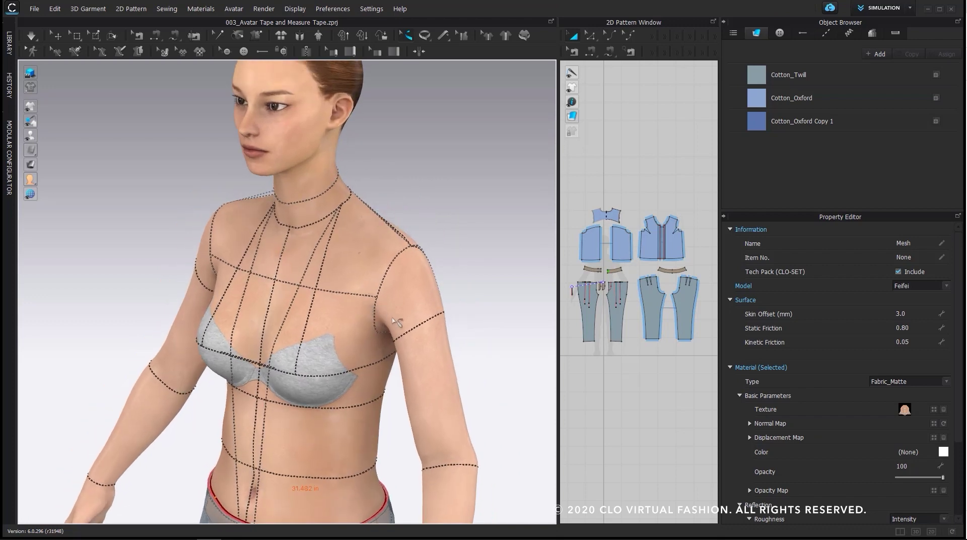
Step: Create a Basic Tape Measure from the base of the neck over the bust point to the lower front waist, about 19.8 in long
click(443, 36)
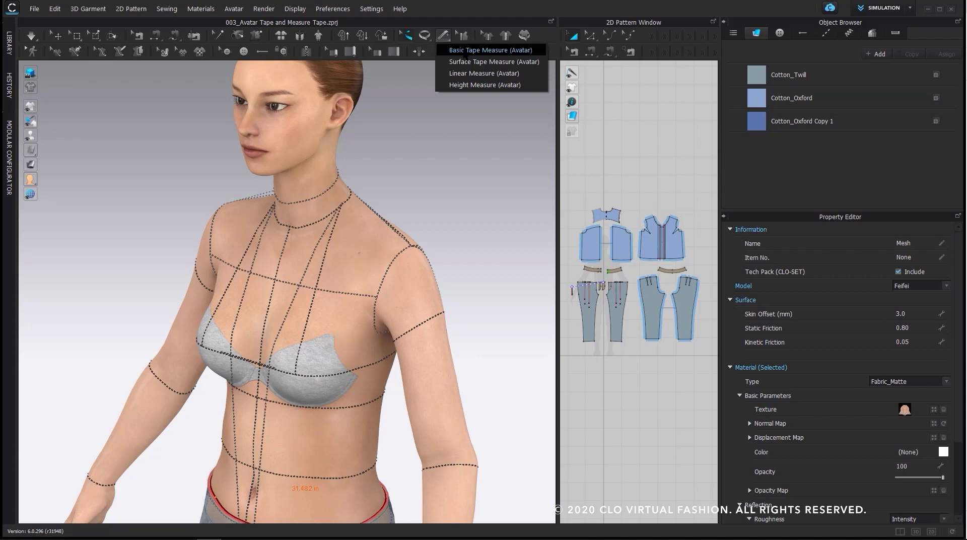
click(465, 52)
right_drag(367, 312, 298, 290)
middle_drag(298, 290, 346, 291)
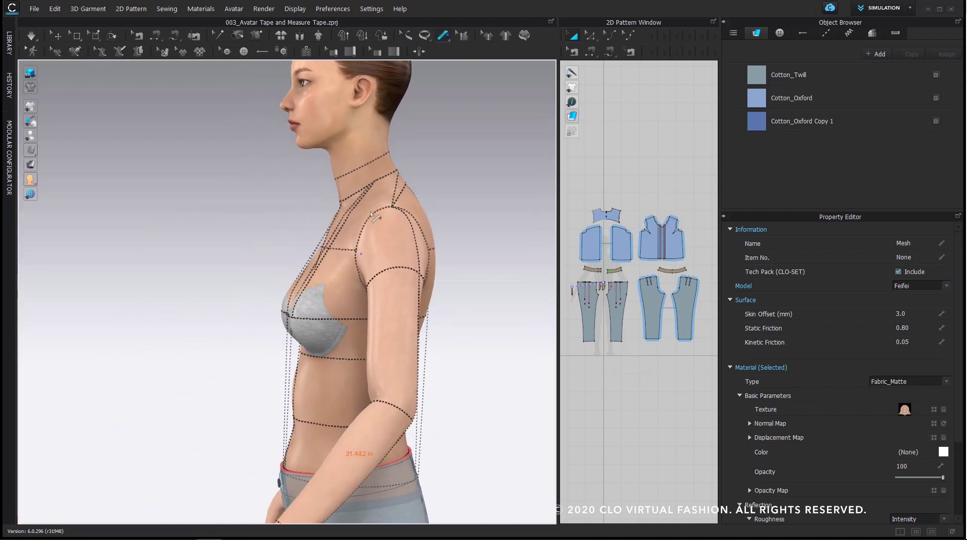
click(365, 157)
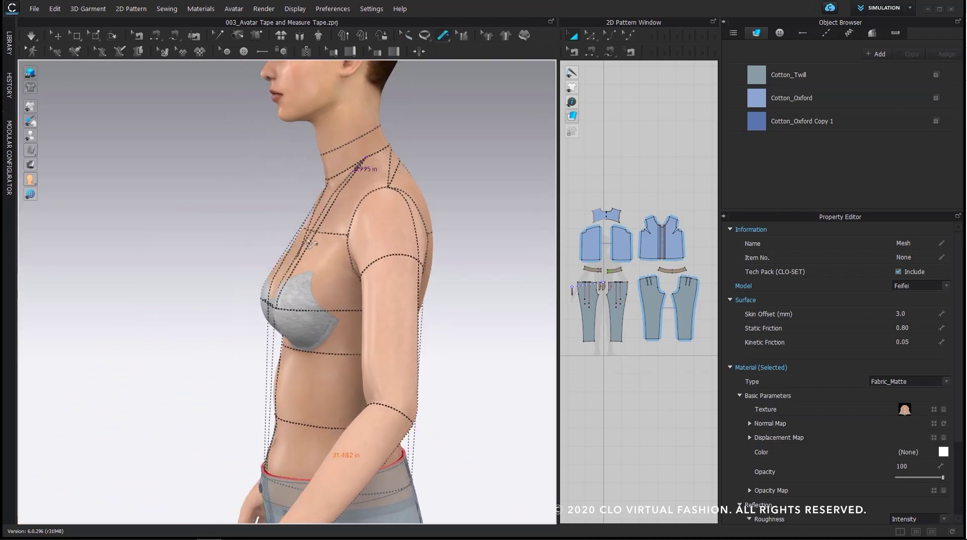
click(273, 306)
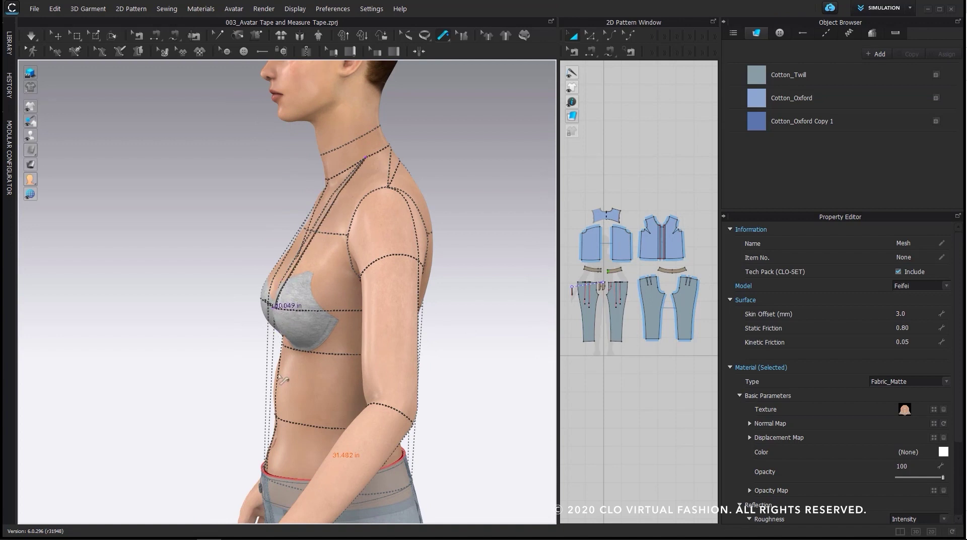
double_click(275, 474)
right_drag(298, 475, 461, 466)
Step: Create a Surface Tape Measure from the base of the neck over the bust to the front waist, about 20.4 in long
click(442, 36)
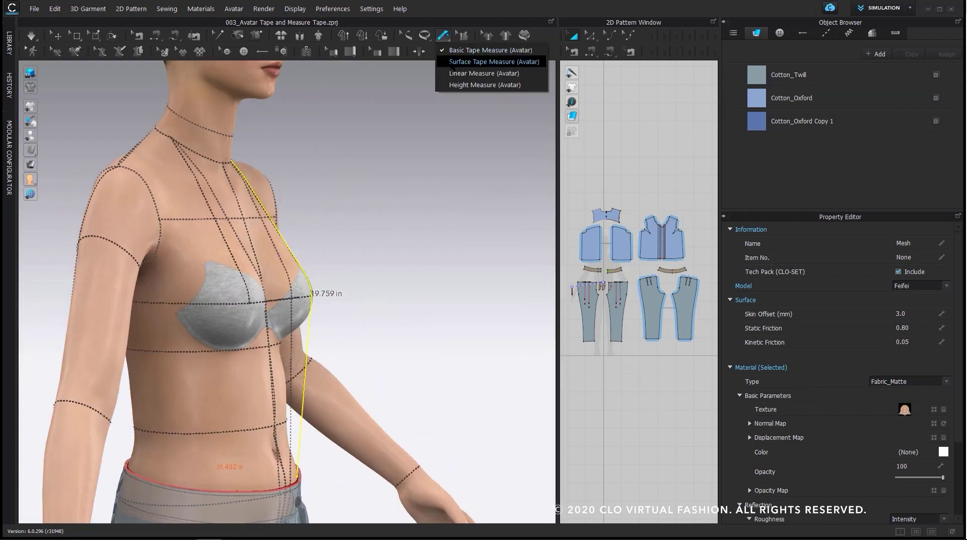
click(491, 62)
click(172, 137)
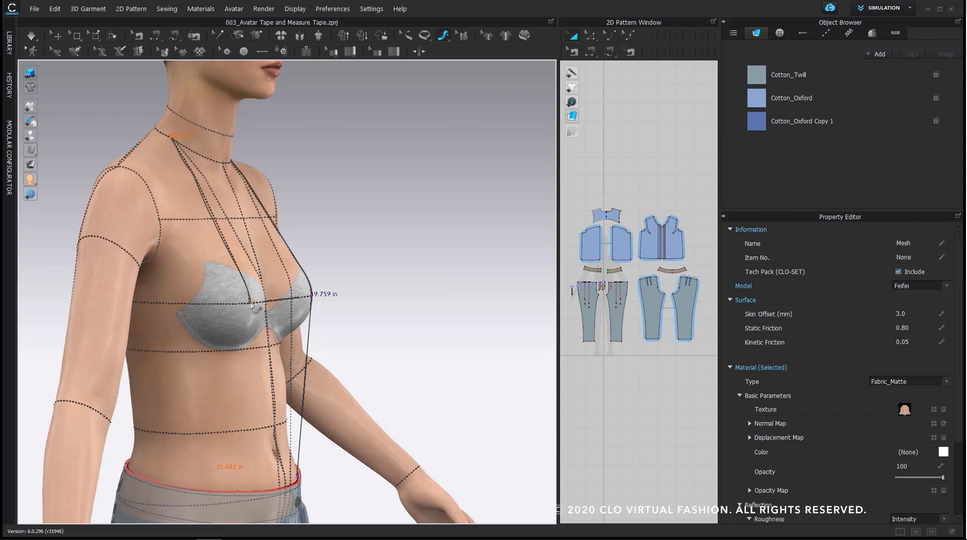
right_drag(246, 354, 190, 330)
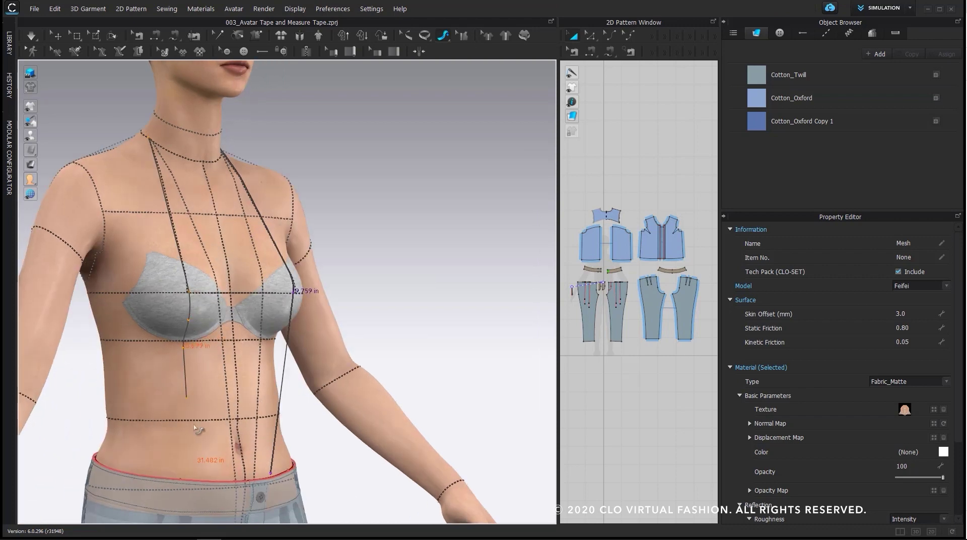
click(200, 480)
right_drag(200, 480, 264, 272)
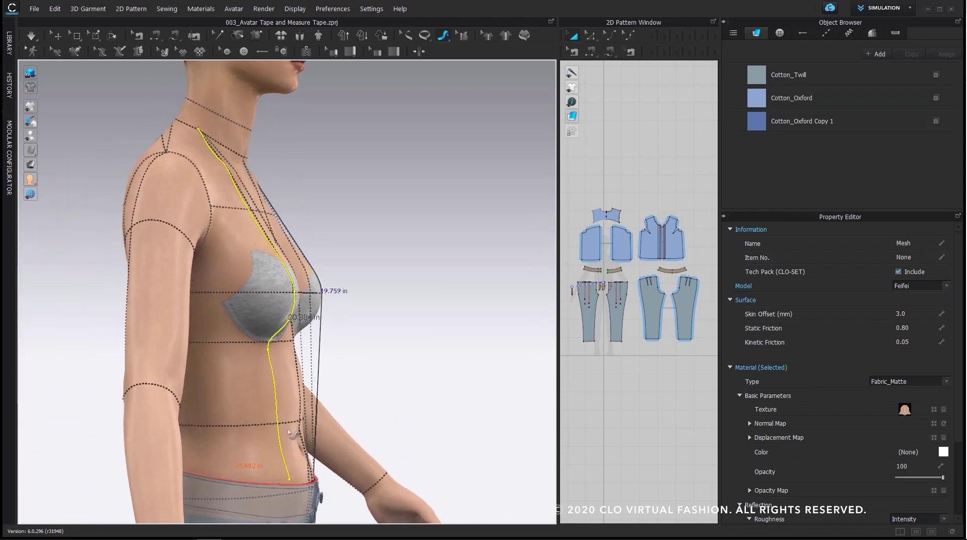
right_drag(217, 180, 252, 306)
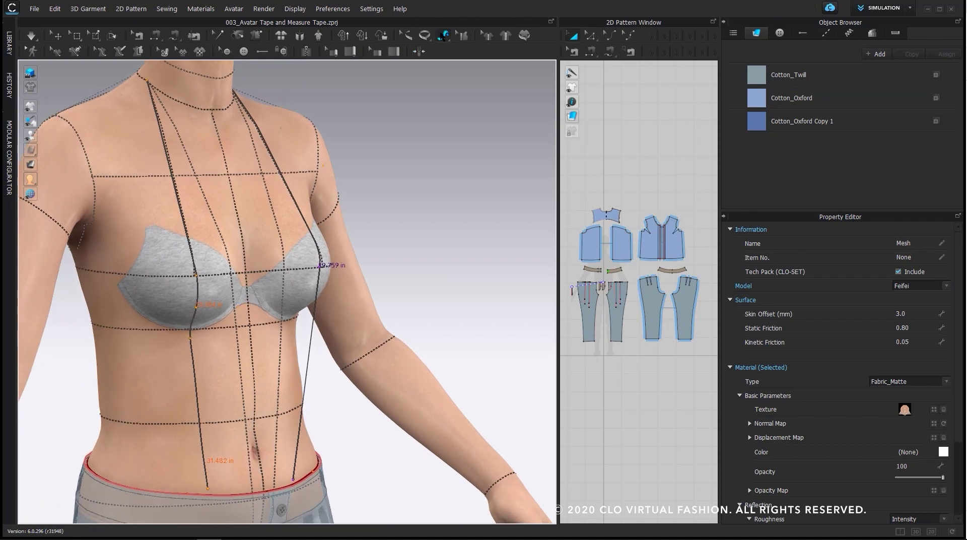
Step: Create a Surface Tape Measure along the curved underbust line beneath the avatar's right breast
click(443, 36)
click(461, 60)
click(155, 317)
click(224, 318)
key(ctrl+z)
key(ctrl+z)
double_click(121, 285)
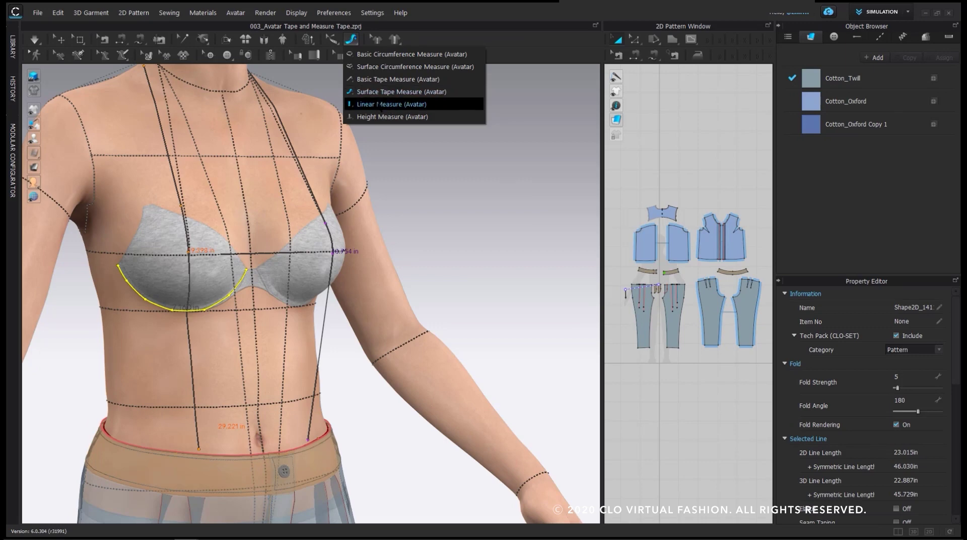
Step: Create a Linear Measure straight across the base of the neck from side to side, about 5.6 in long
click(380, 105)
right_drag(378, 108, 360, 197)
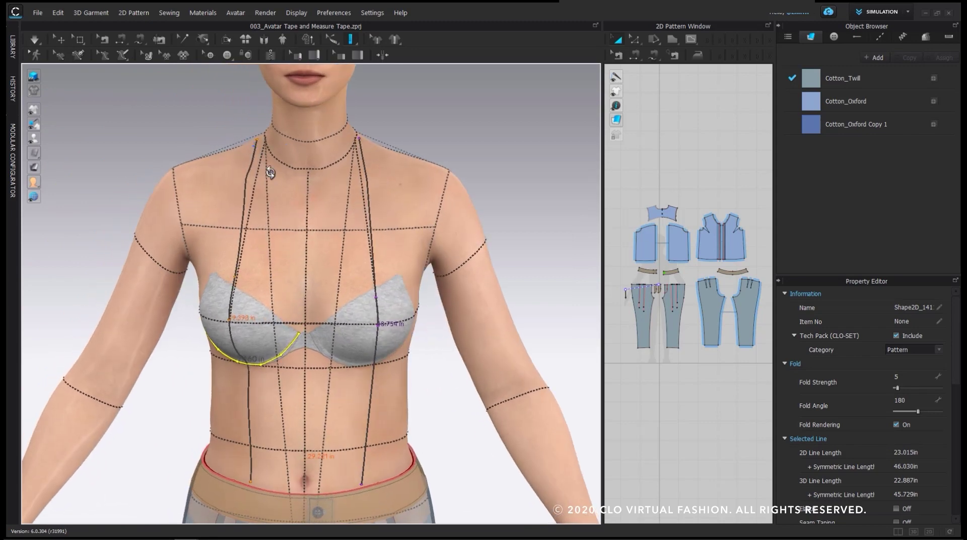
right_drag(271, 173, 322, 172)
click(189, 170)
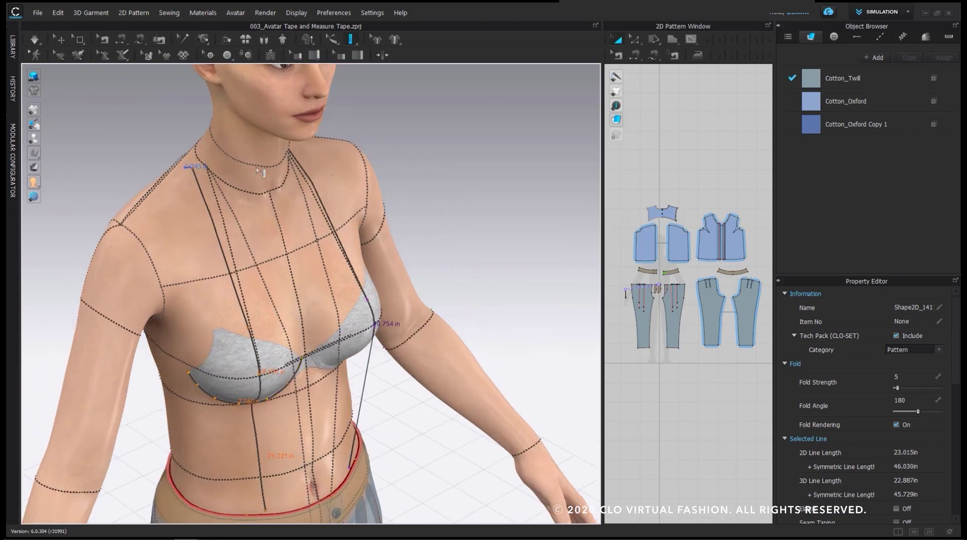
right_drag(196, 169, 300, 152)
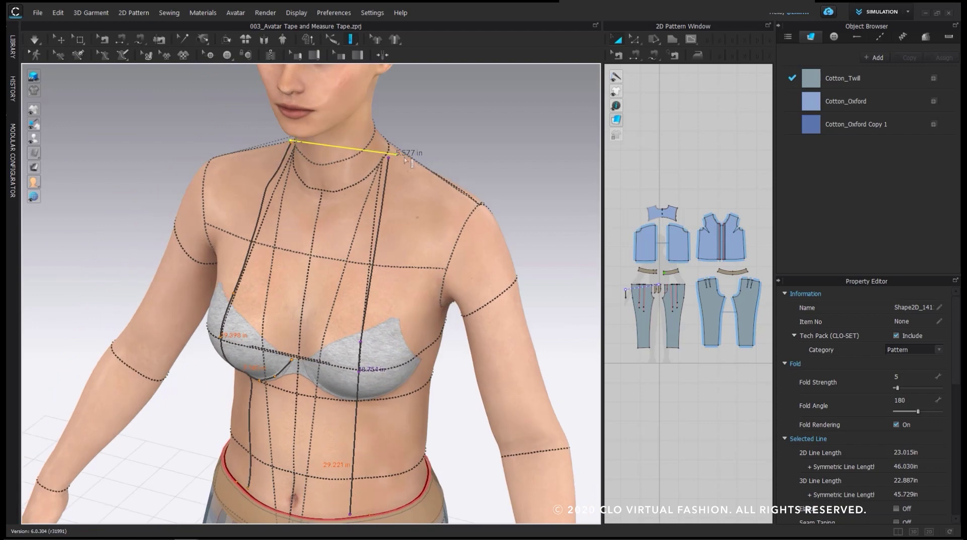
right_drag(408, 160, 381, 245)
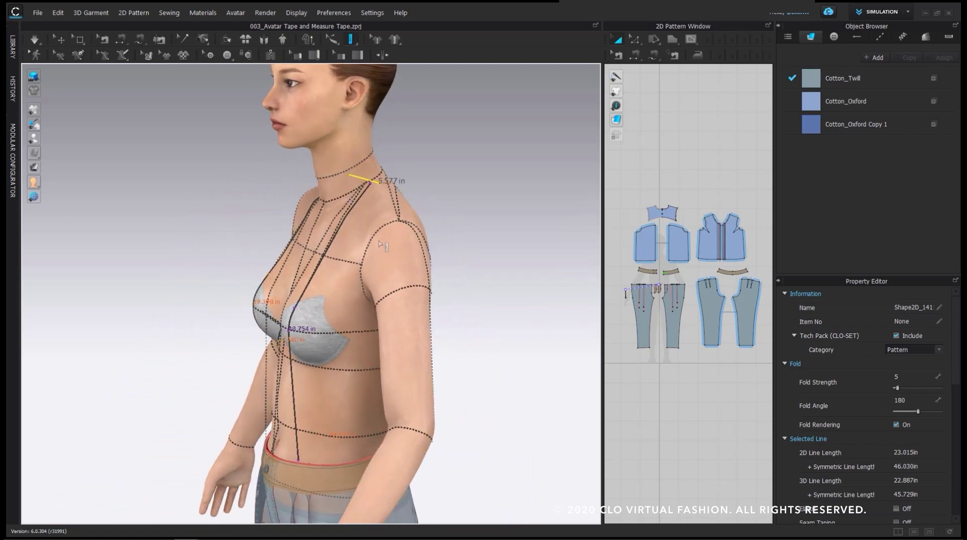
Step: Hide the garments and create a Linear Measure through the avatar's hip from back to front, about 7.9 in long
middle_drag(410, 301, 407, 194)
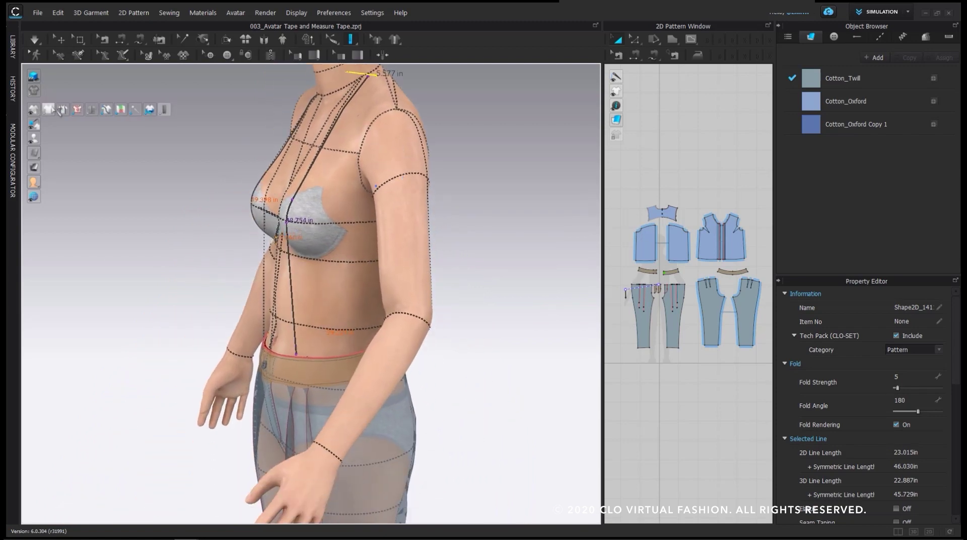
click(51, 109)
right_drag(342, 287, 315, 271)
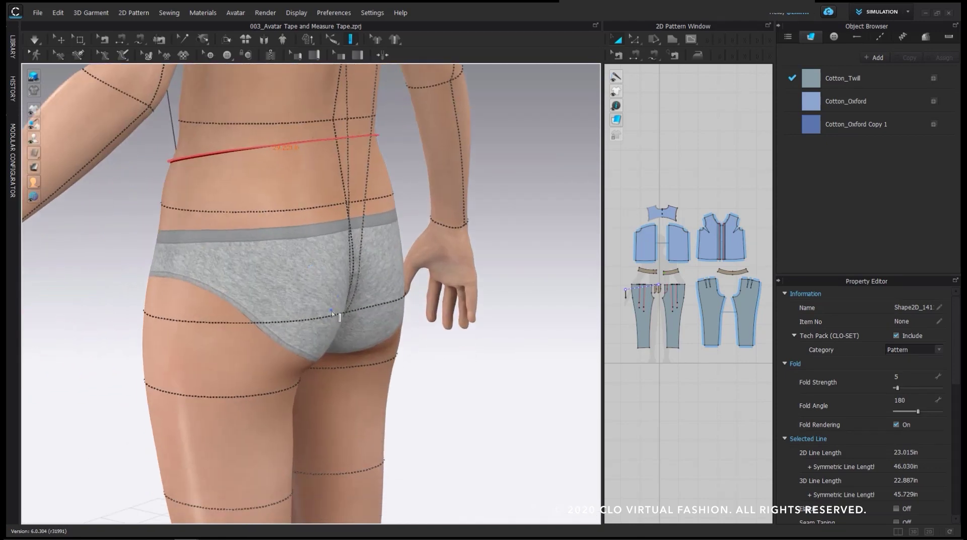
right_drag(272, 318, 404, 326)
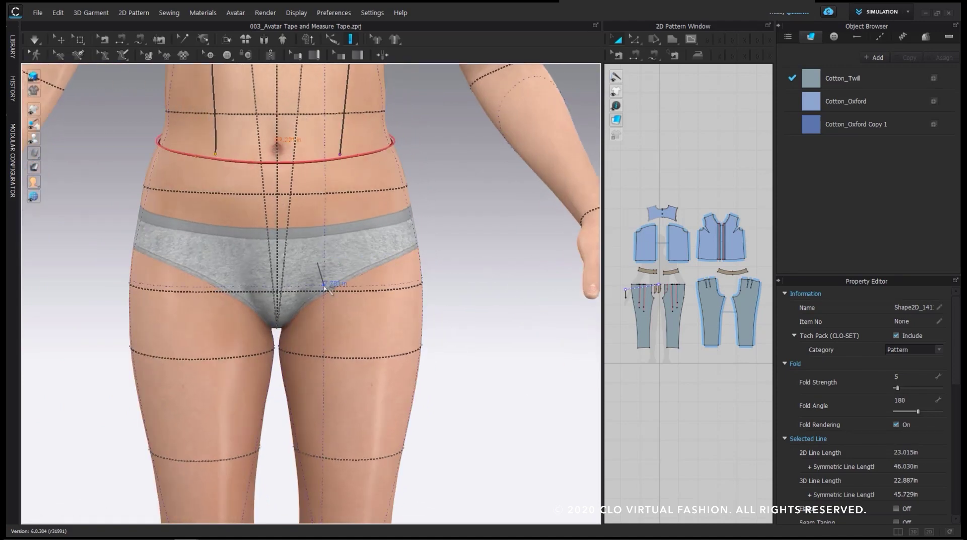
click(326, 289)
right_drag(450, 355, 302, 328)
Step: Show the garments again and create a Height Measure from the floor up to the avatar's crotch
click(351, 40)
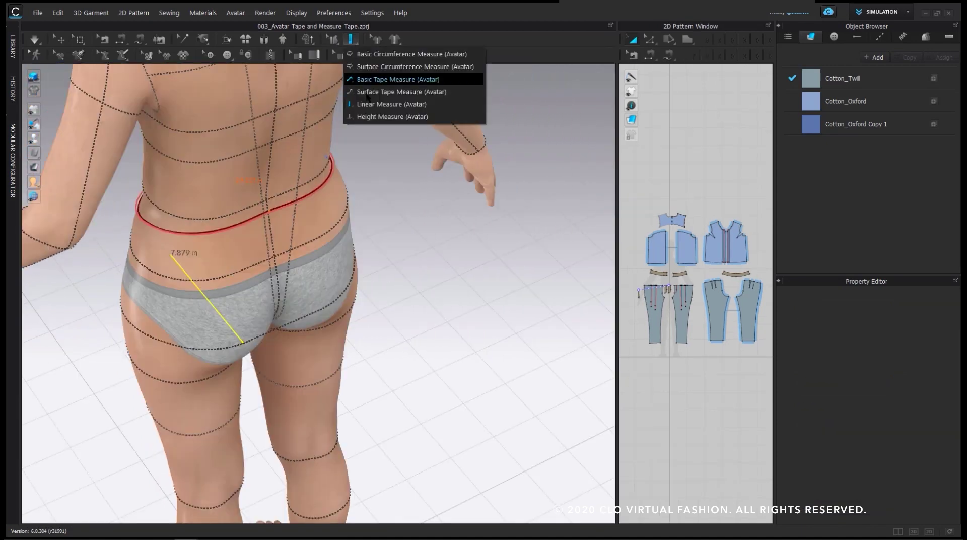
click(369, 117)
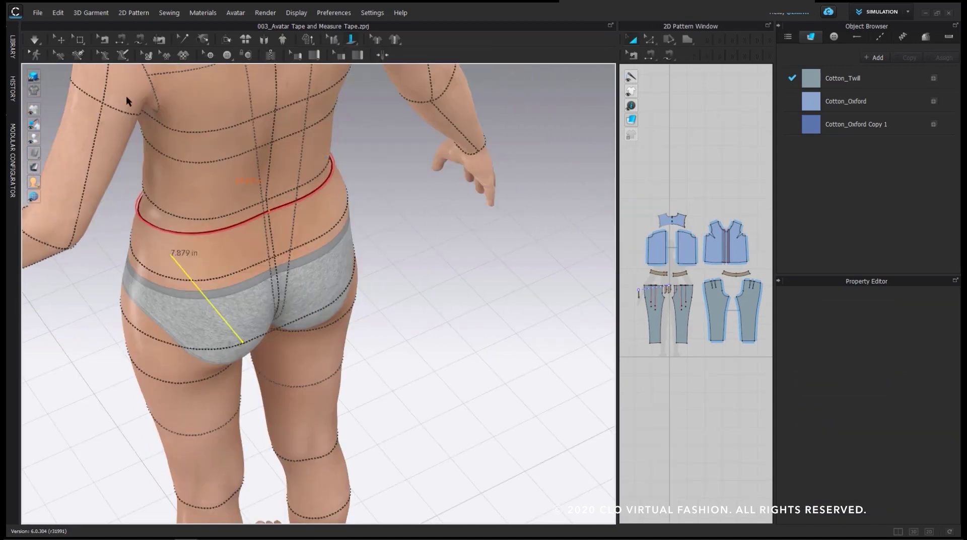
click(151, 110)
click(48, 109)
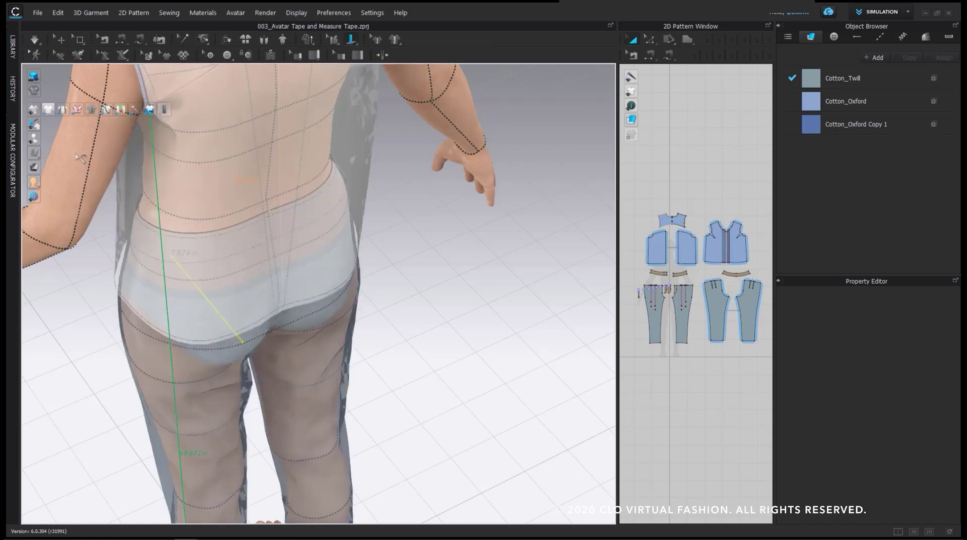
right_drag(78, 158, 379, 257)
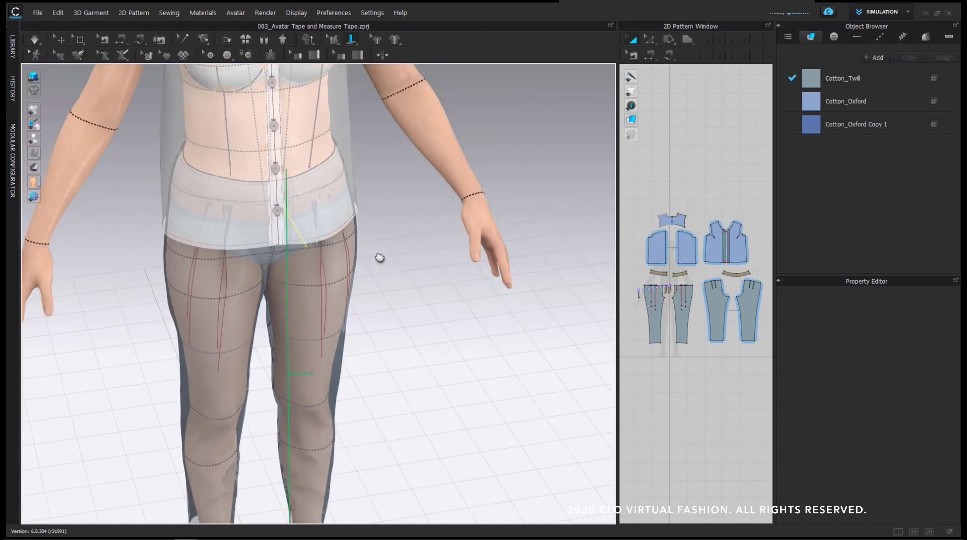
scroll(380, 257, down, 2)
middle_drag(380, 257, 416, 216)
key(2)
scroll(363, 306, down, 3)
right_drag(362, 305, 376, 295)
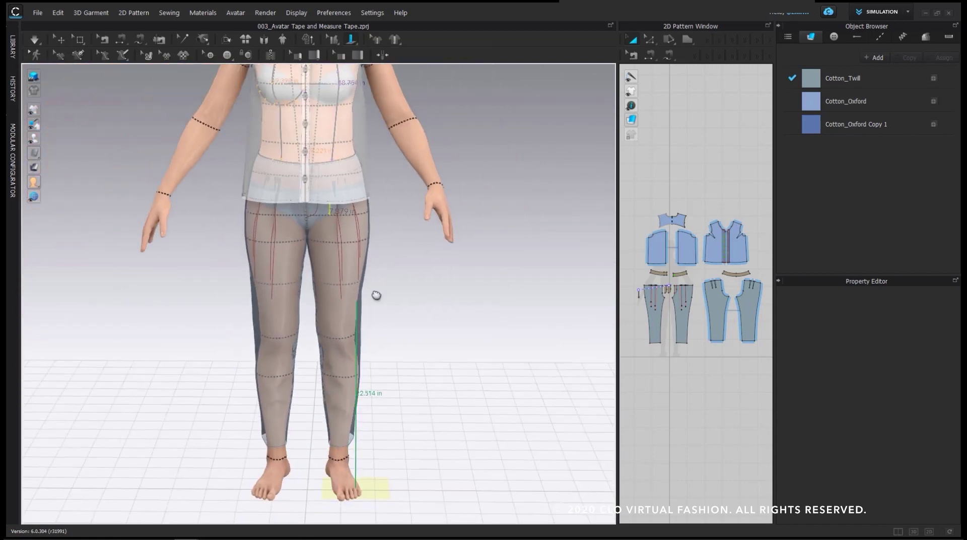
middle_drag(377, 296, 392, 280)
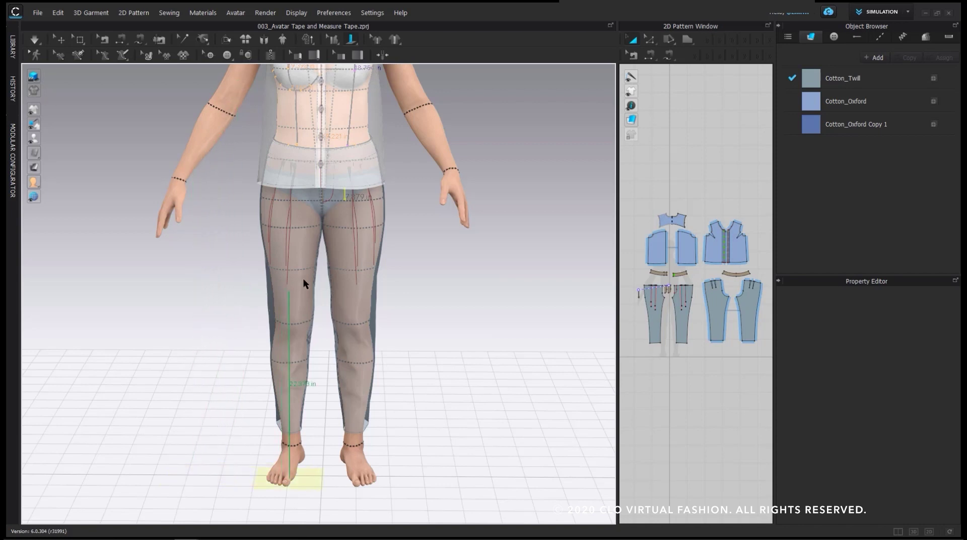
right_drag(304, 278, 314, 260)
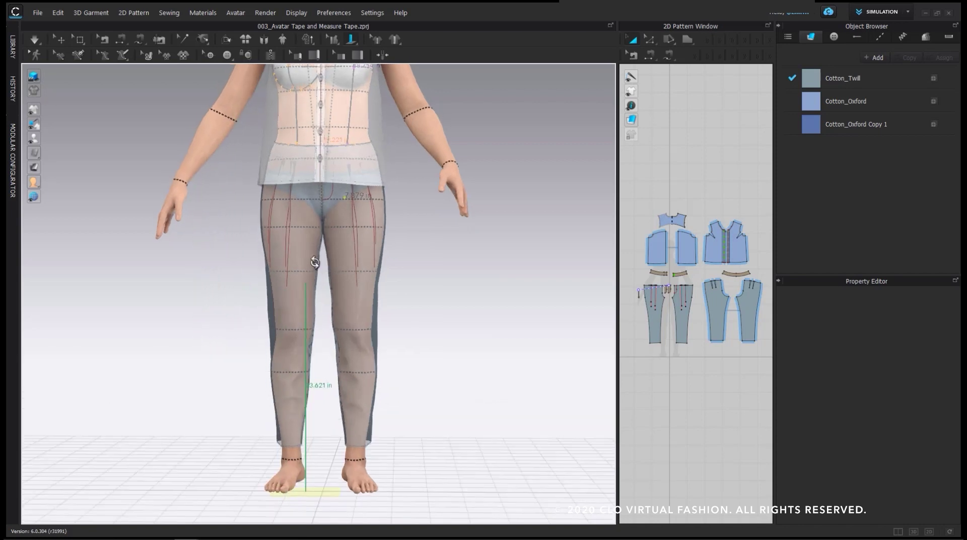
click(322, 225)
right_drag(322, 225, 395, 247)
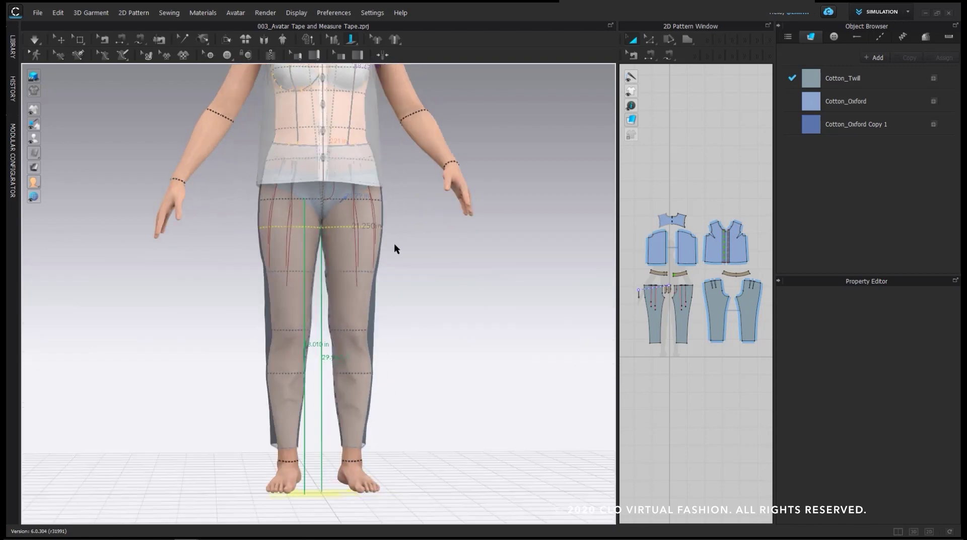
Step: Hide all pattern pieces of the shirt so only the trousers remain on the avatar
right_drag(460, 404, 386, 267)
click(332, 39)
scroll(347, 202, down, 5)
click(348, 191)
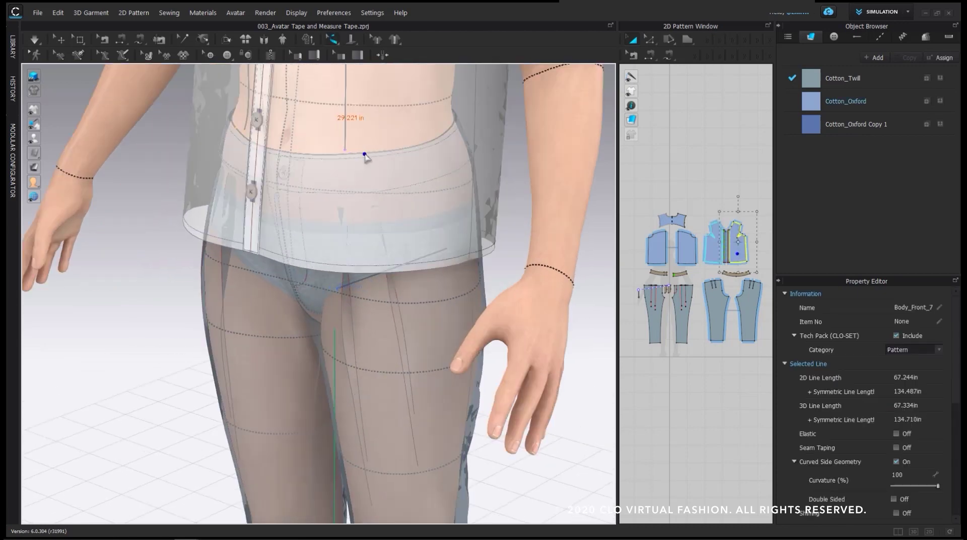
scroll(638, 243, up, 2)
scroll(370, 295, down, 3)
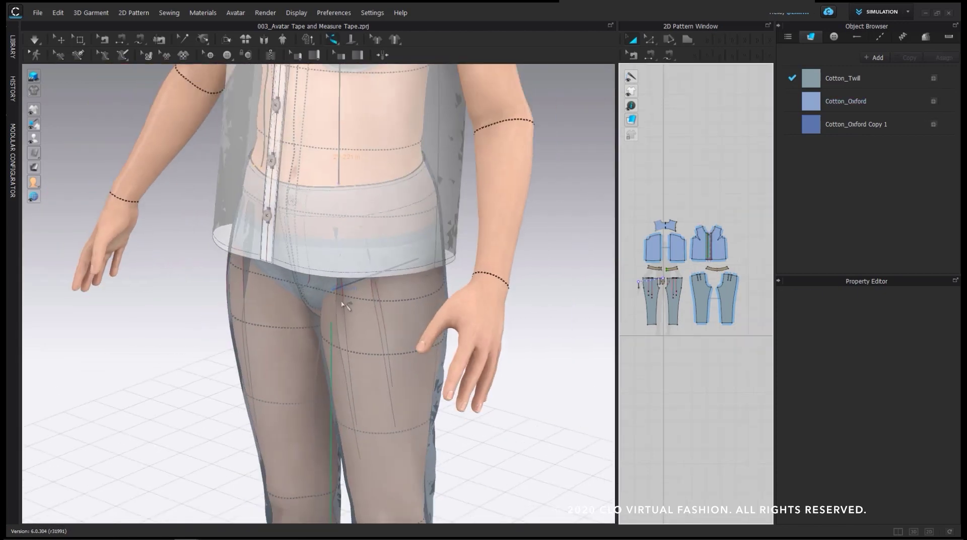
scroll(404, 264, down, 3)
mouse_move(342, 305)
right_down()
mouse_move(404, 263)
mouse_move(356, 302)
right_up()
scroll(404, 263, up, 2)
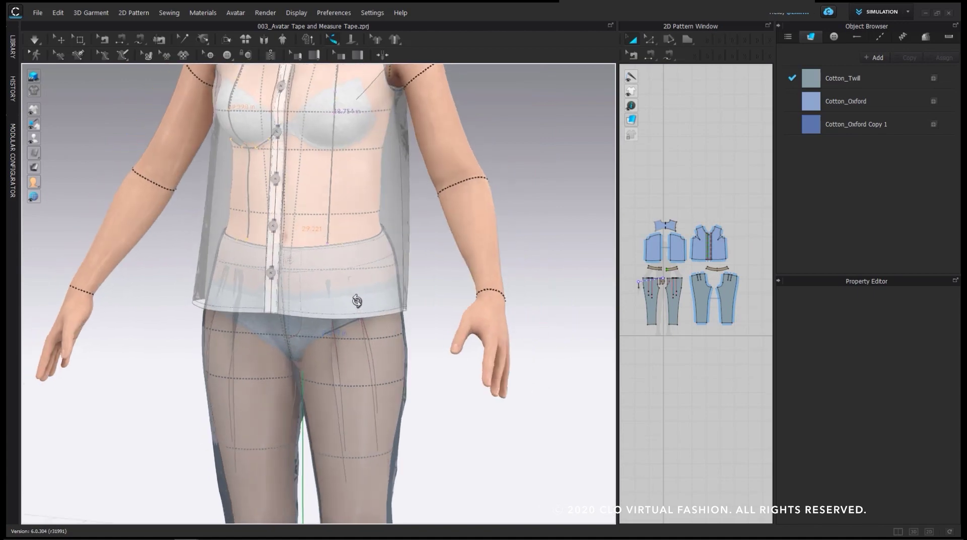
drag(629, 204, 751, 264)
key(shift+q)
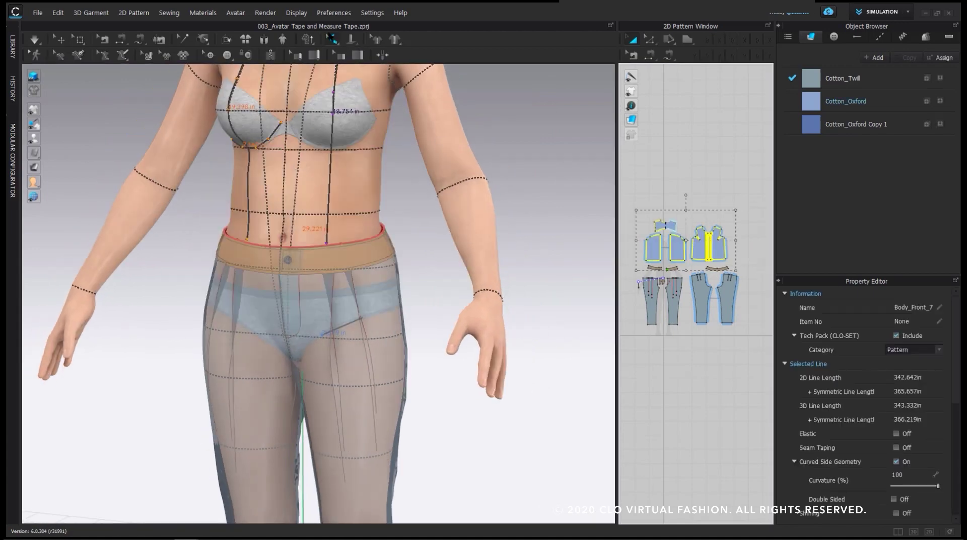
Step: Detach the left front waistband edge from the avatar's custom waist measure using Edit Measure
click(334, 40)
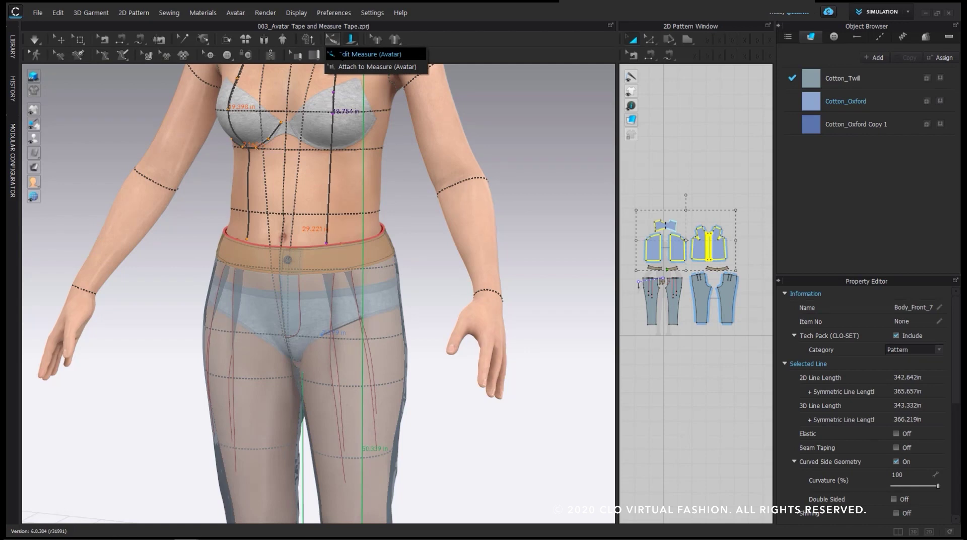
click(370, 54)
click(379, 244)
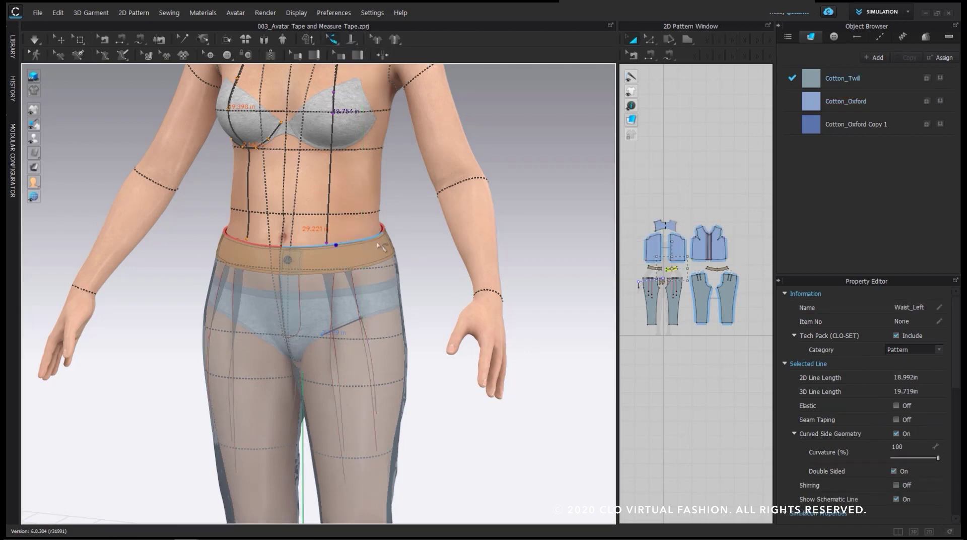
right_click(379, 245)
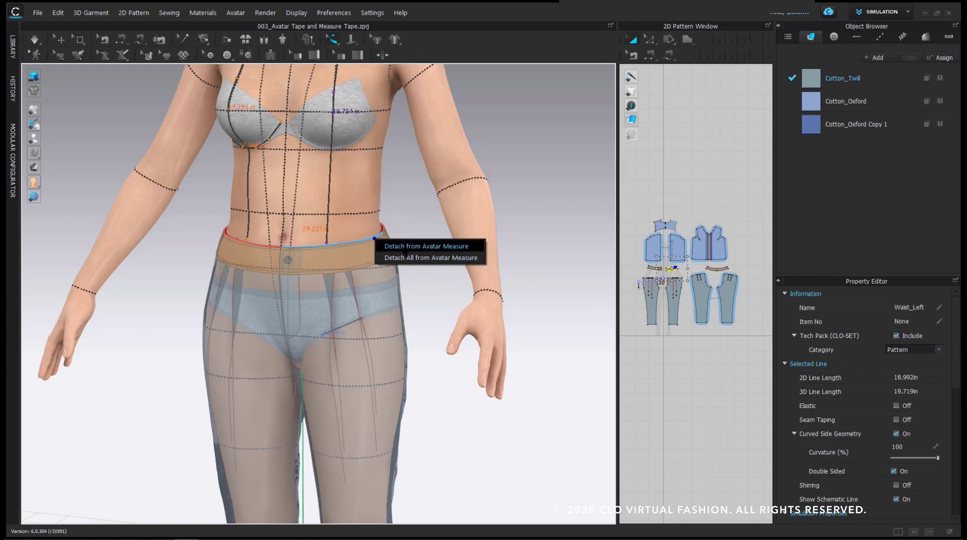
click(427, 246)
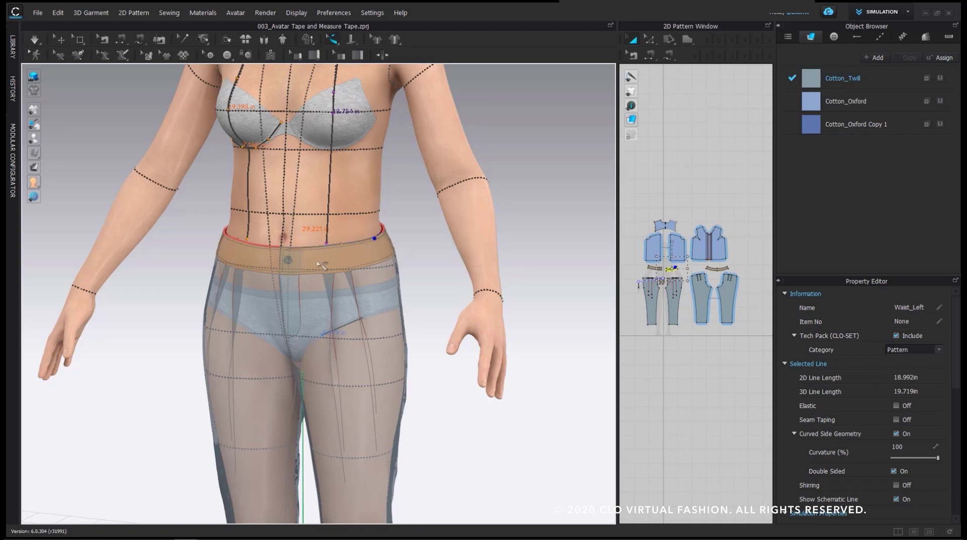
Step: Detach all remaining waistband edges from the avatar's waist measure
right_drag(313, 256, 367, 328)
scroll(342, 376, up, 2)
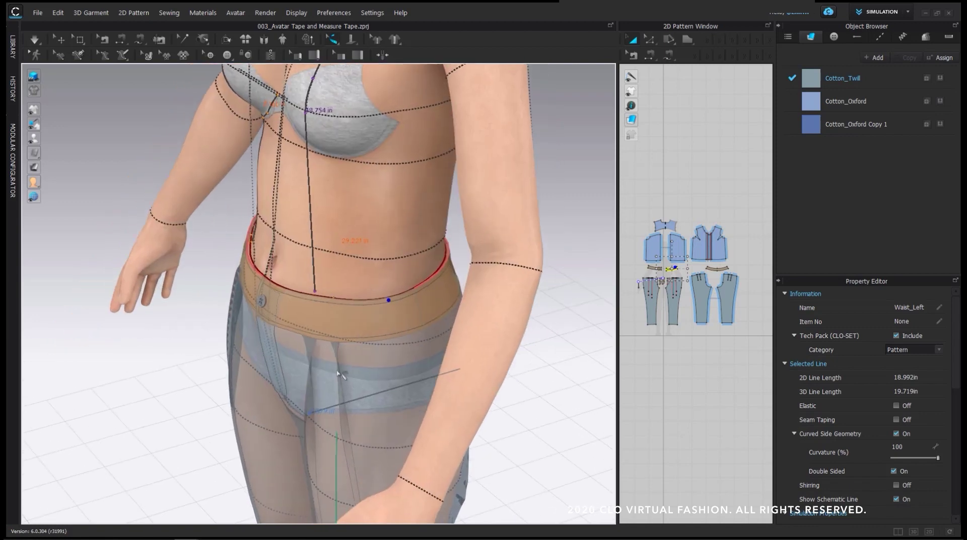
right_drag(347, 380, 426, 289)
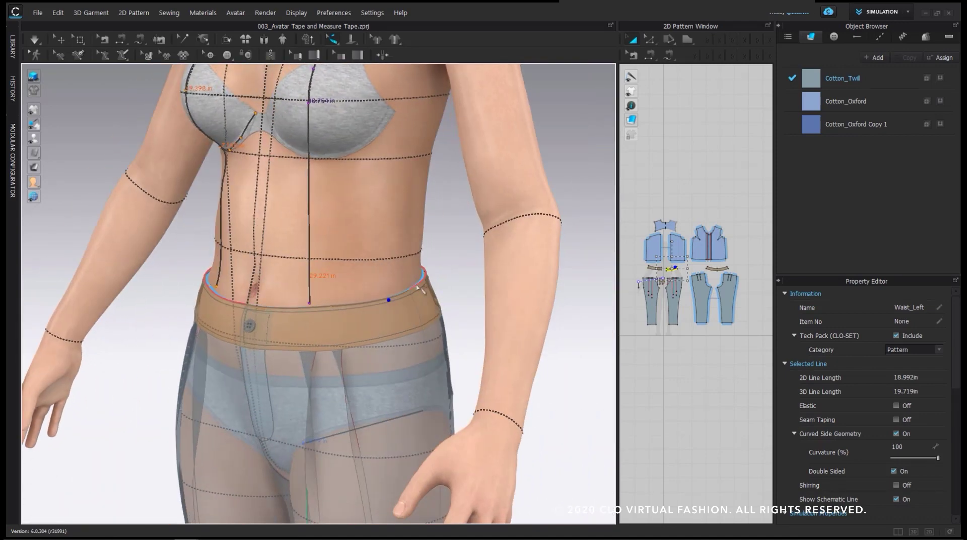
right_click(423, 282)
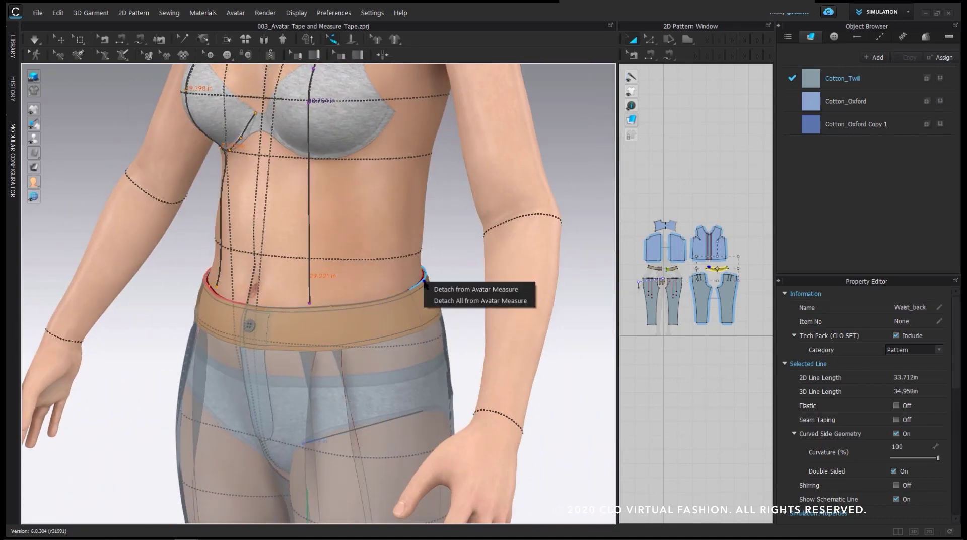
click(503, 304)
right_drag(262, 346, 309, 340)
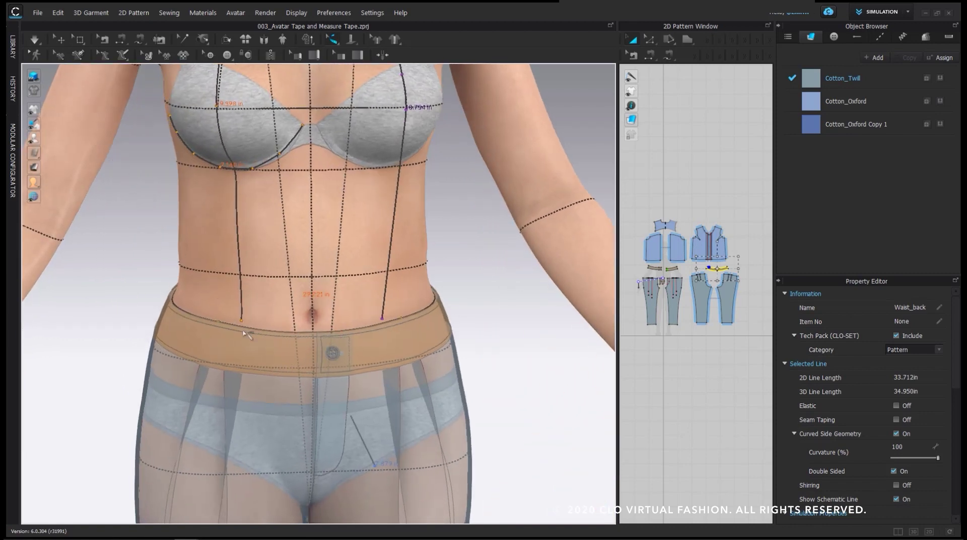
Step: Simulate the trousers with the detached waistband and clear the pattern selection
key(space)
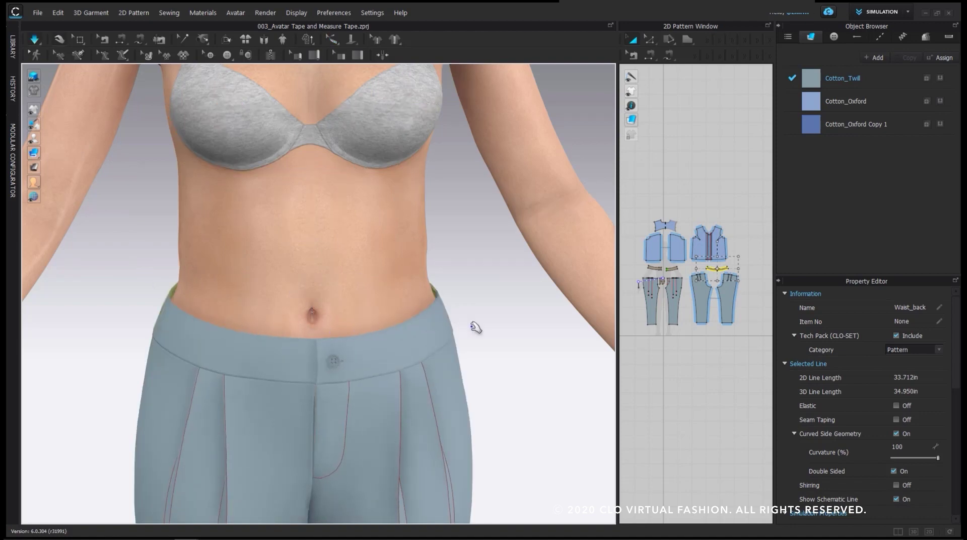
drag(486, 337, 503, 313)
click(499, 255)
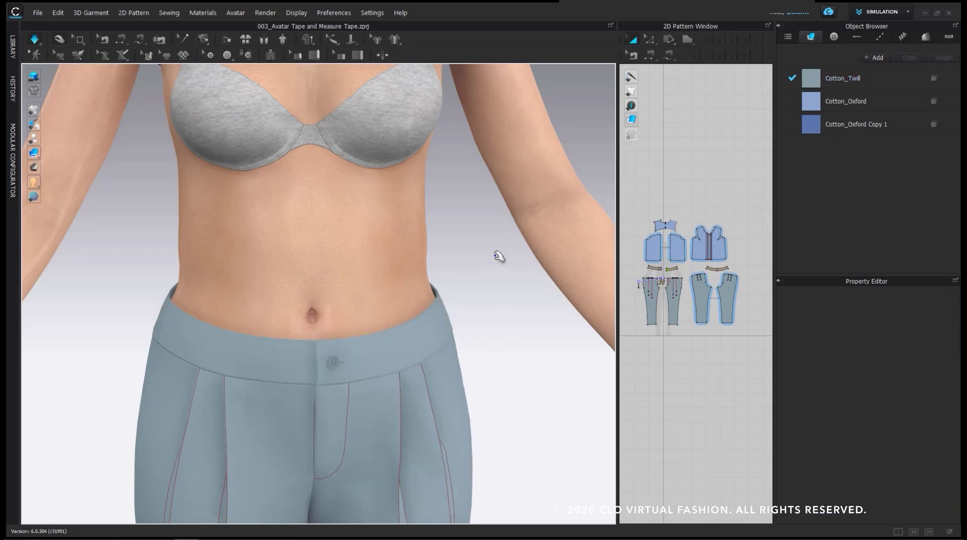